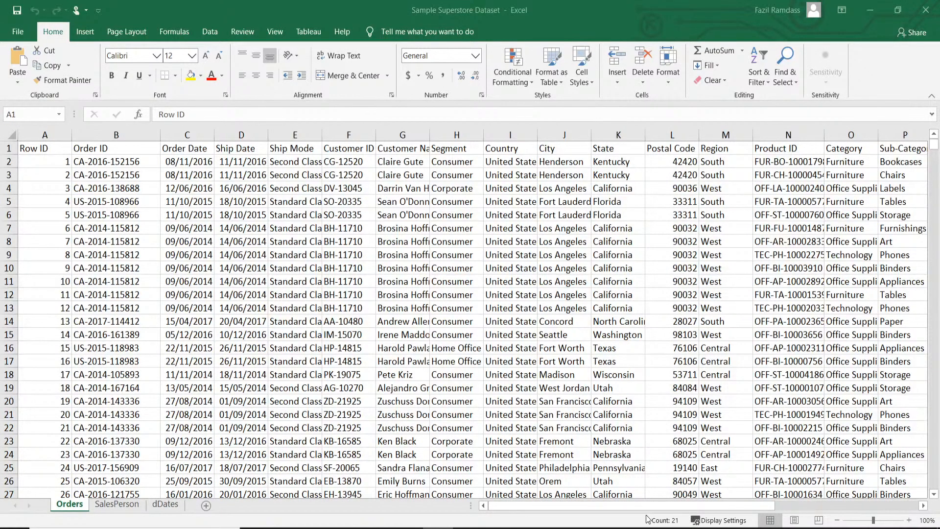
# Examine the Orders and SalesPerson sheets of the Excel workbook, comparing their columns and the Region field they share.
pyautogui.moveTo(610, 507)
pyautogui.mouseDown()
pyautogui.moveTo(793, 520)
pyautogui.moveTo(823, 513)
pyautogui.moveTo(614, 515)
pyautogui.mouseUp()
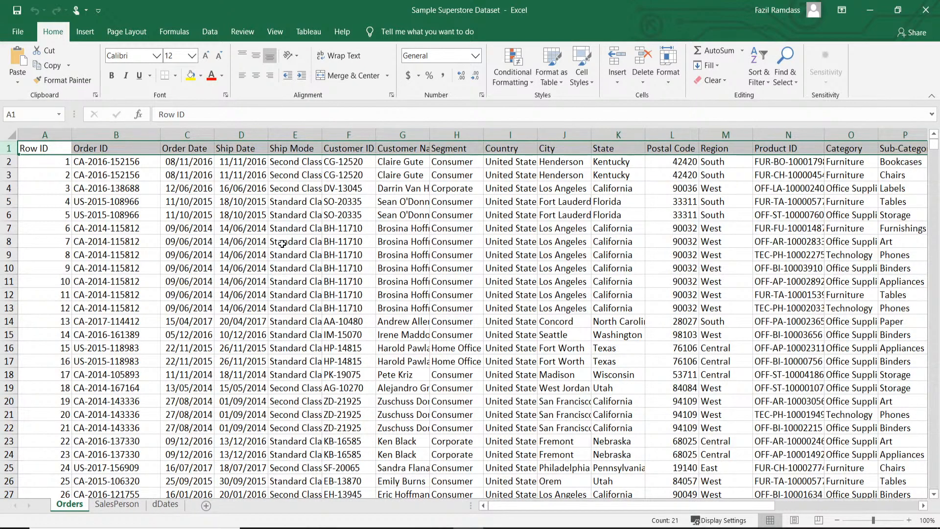
pyautogui.press('XF86AudioRaiseVolume')
pyautogui.click(118, 504)
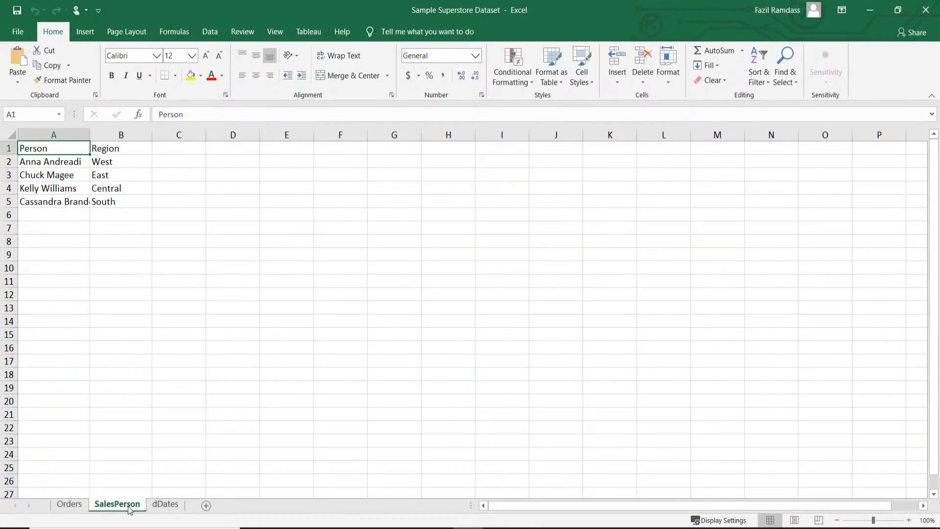
pyautogui.click(69, 504)
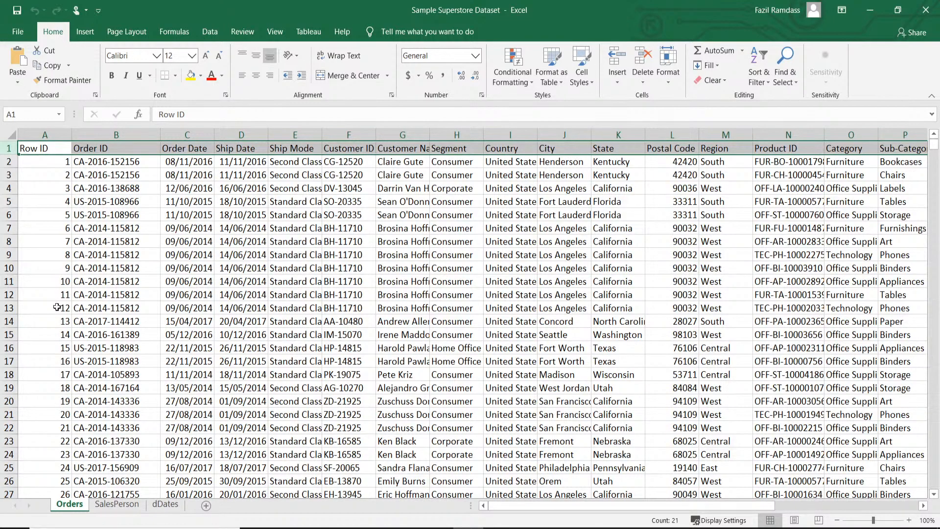
pyautogui.click(120, 506)
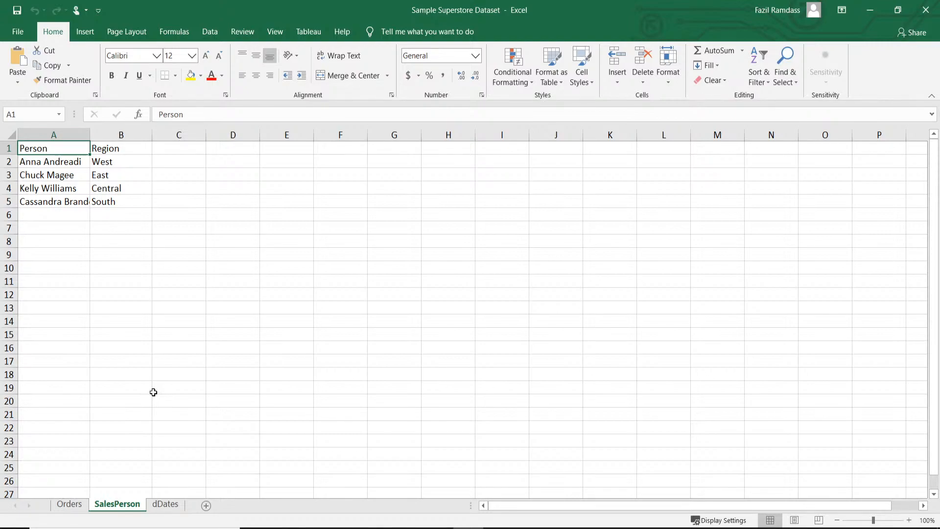
pyautogui.click(71, 507)
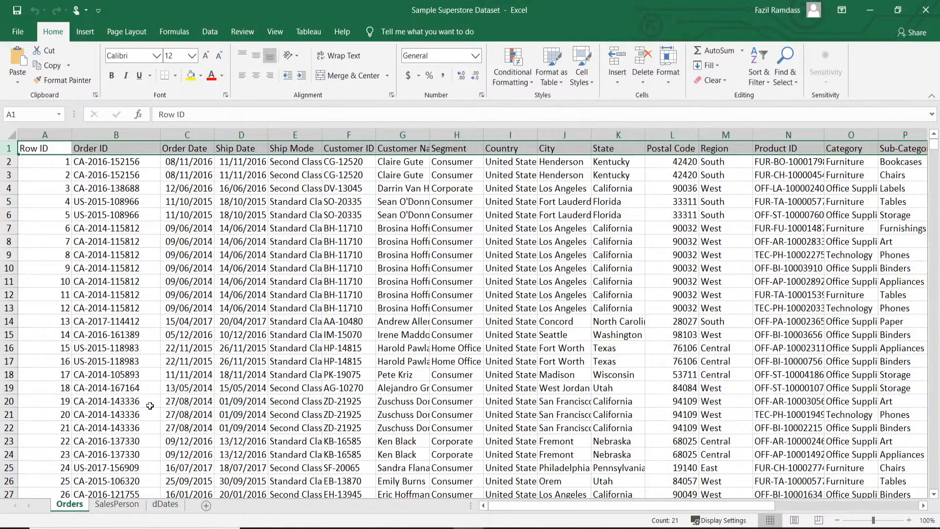
# Switch to the Sales Demo file in Power BI Desktop and review the fields of the Orders and SalesPerson tables.
pyautogui.moveTo(408, 528)
pyautogui.click(367, 526)
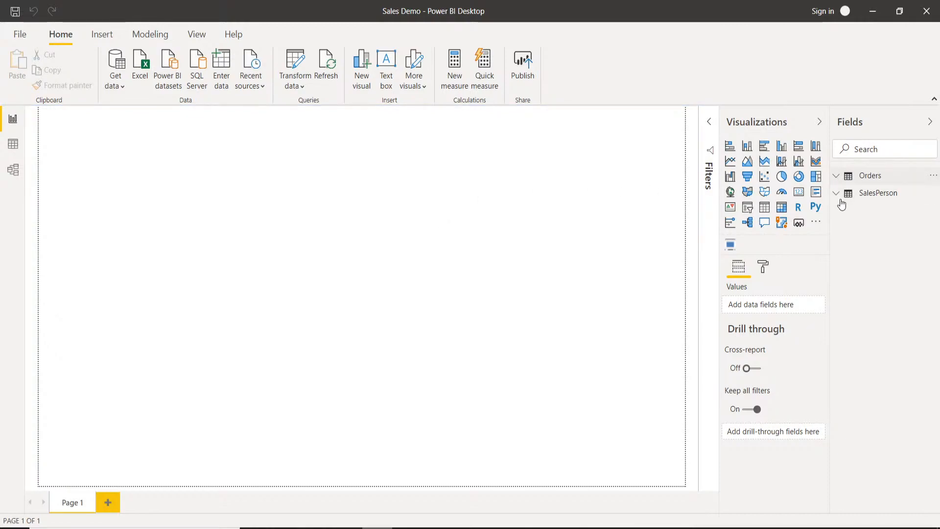
pyautogui.click(838, 180)
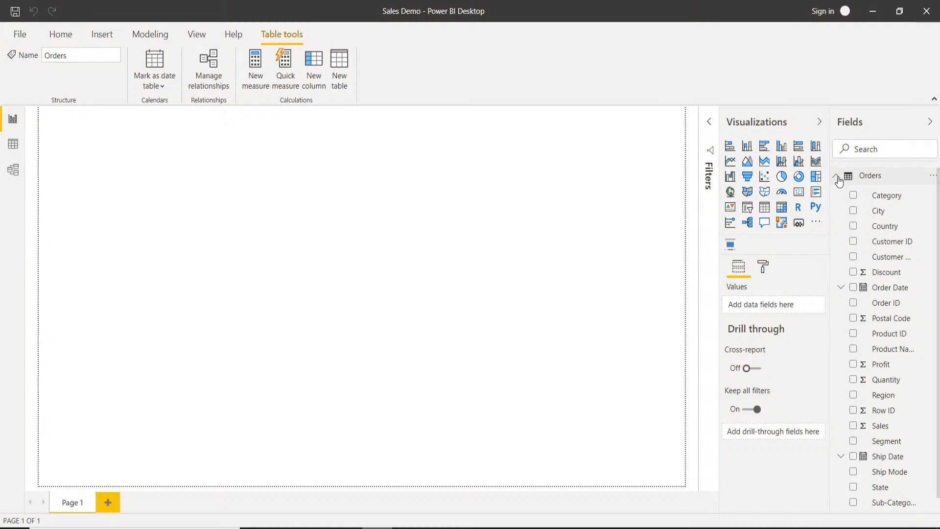
pyautogui.click(837, 179)
pyautogui.click(835, 196)
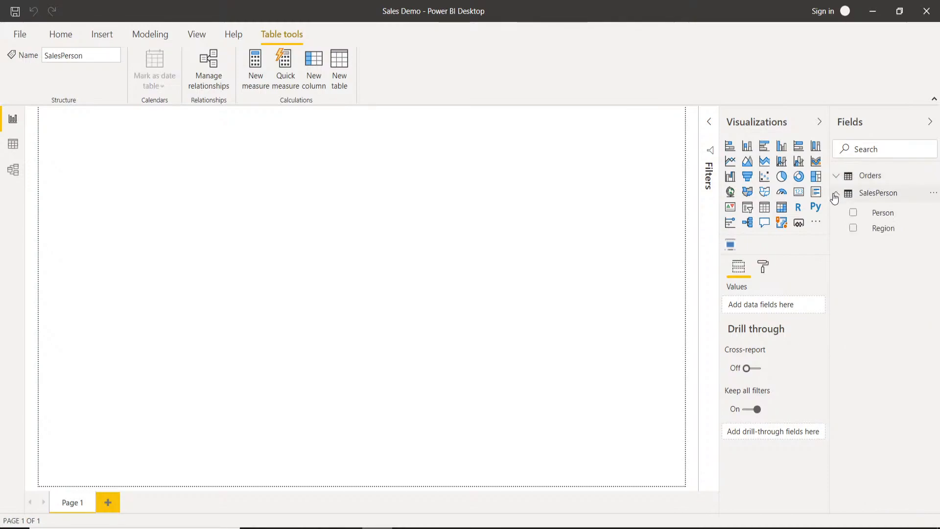
pyautogui.click(835, 196)
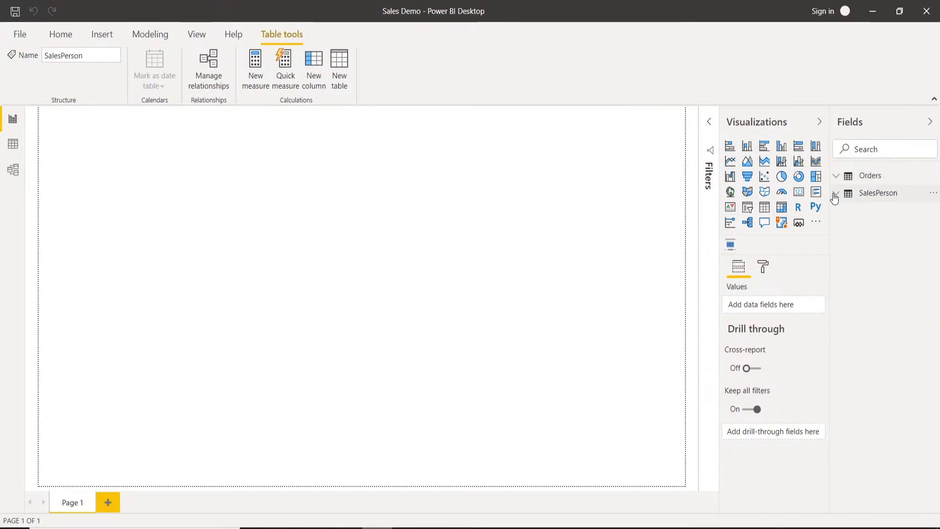
# Inspect the loaded rows of the Orders and SalesPerson tables in Data view, and return to the report page.
pyautogui.click(14, 149)
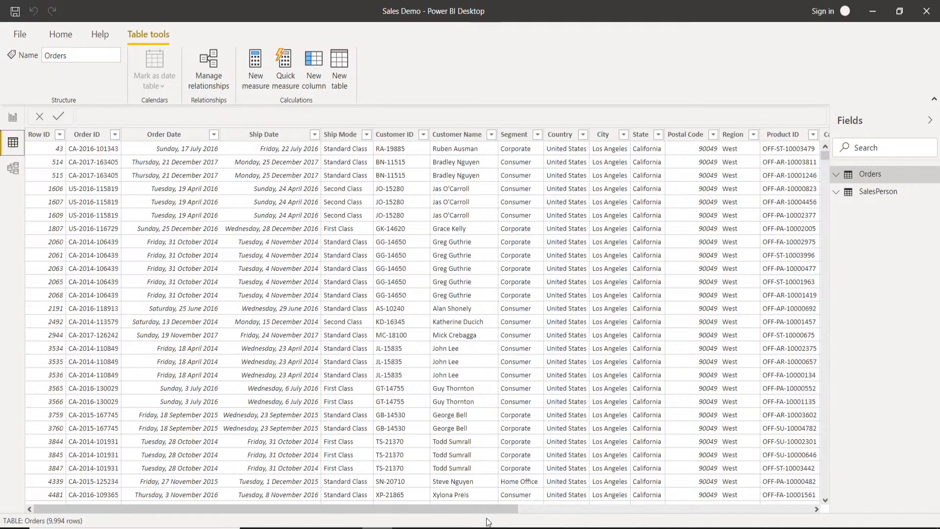
pyautogui.moveTo(443, 510)
pyautogui.mouseDown()
pyautogui.moveTo(697, 506)
pyautogui.moveTo(426, 515)
pyautogui.mouseUp()
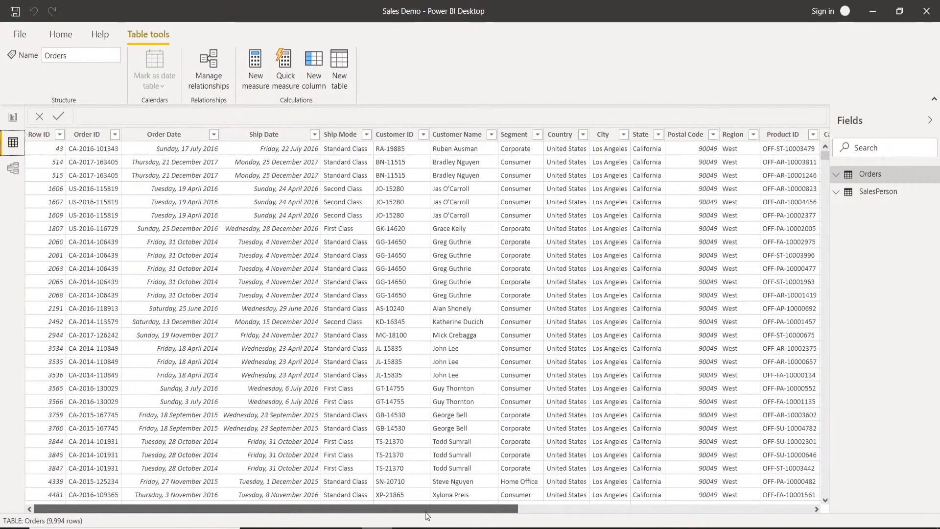
pyautogui.click(894, 193)
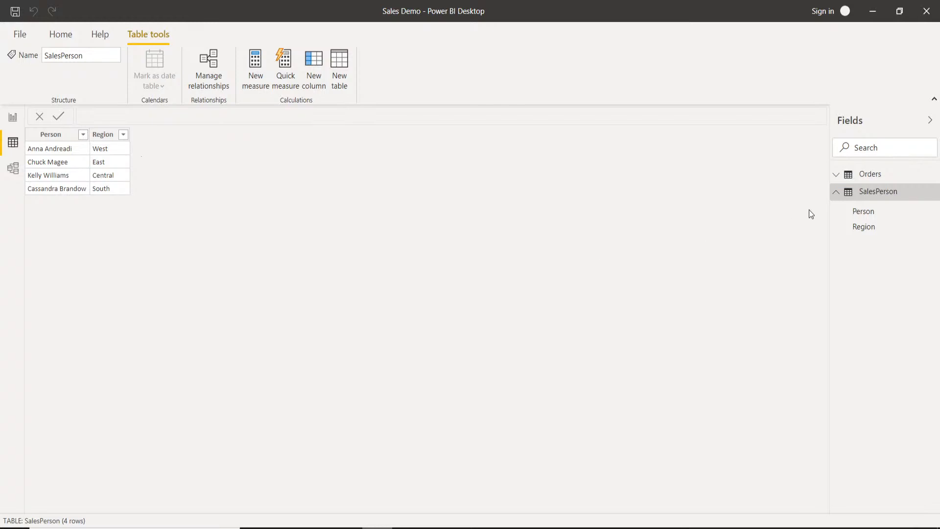
pyautogui.click(835, 193)
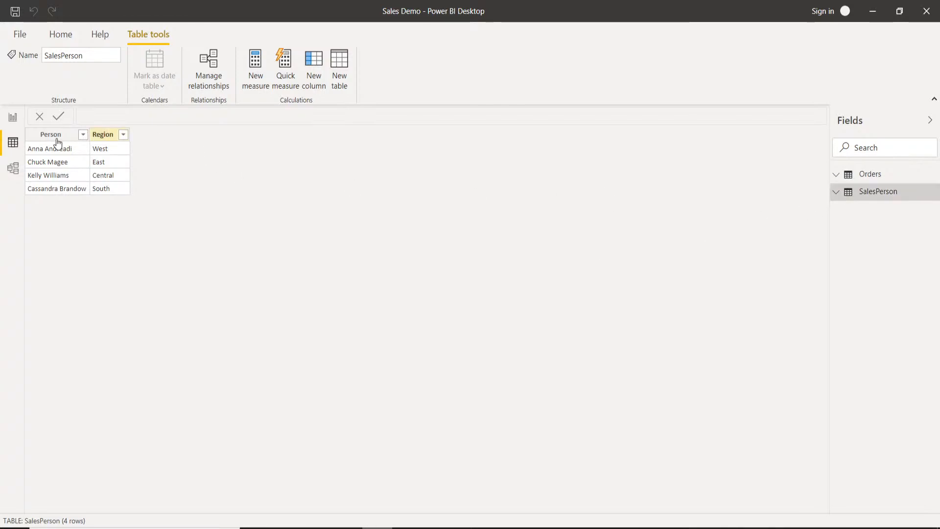
pyautogui.click(15, 123)
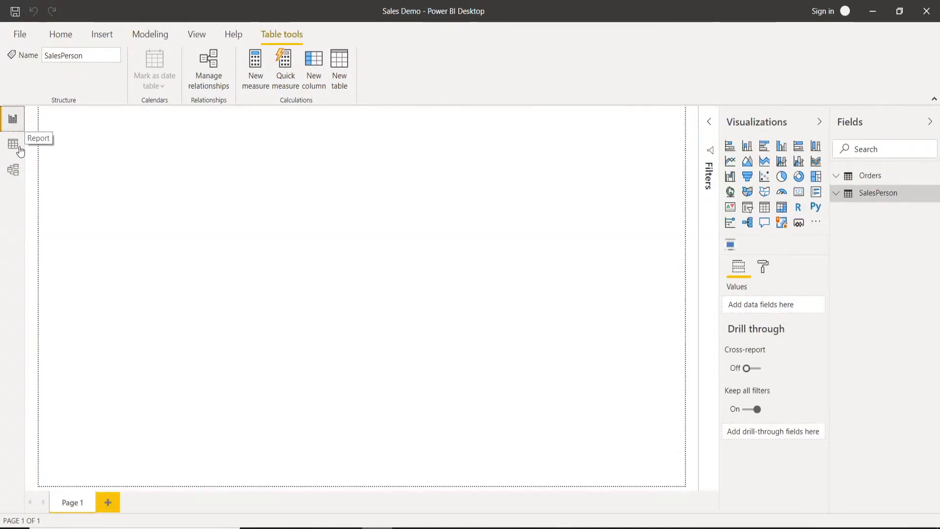
# Review the Orders table's columns through Profit and the SalesPerson rows in Data view, and go back to Report view.
pyautogui.click(17, 149)
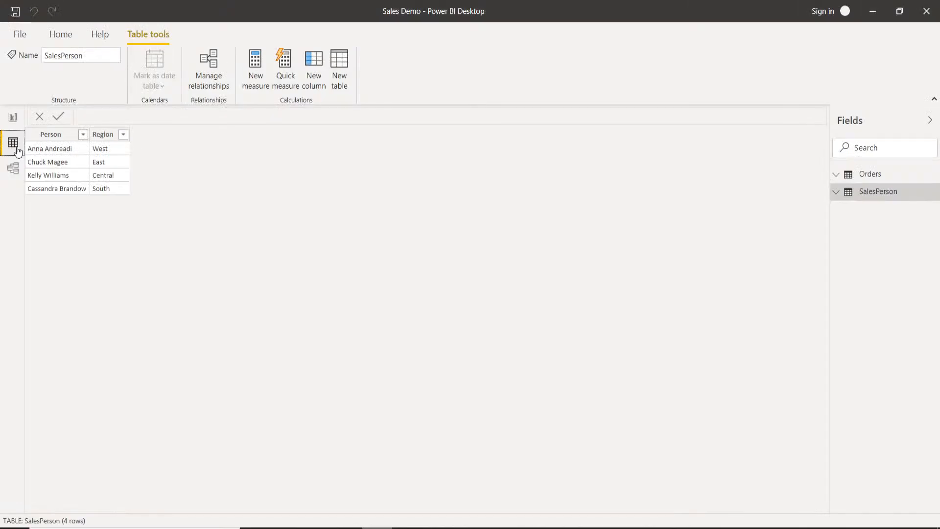
pyautogui.click(868, 175)
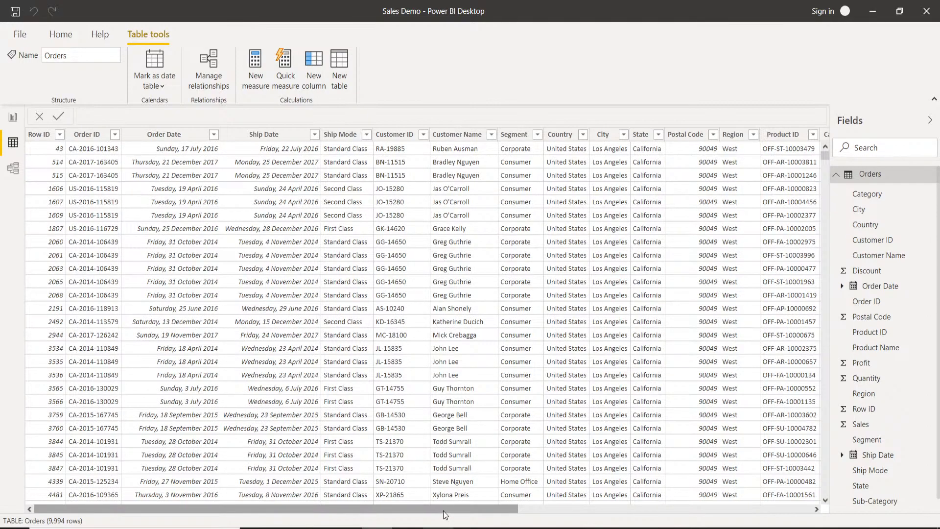
pyautogui.moveTo(444, 509); pyautogui.dragTo(747, 514)
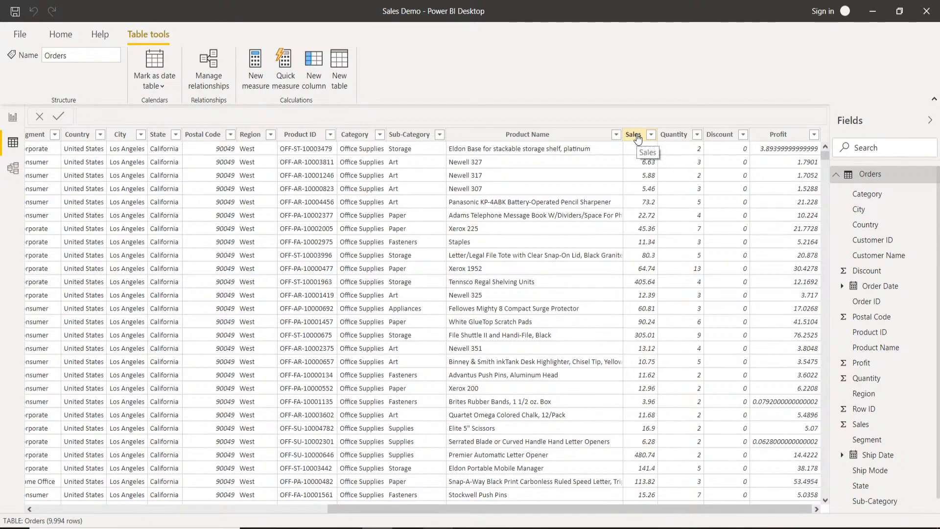
pyautogui.click(836, 175)
pyautogui.click(865, 194)
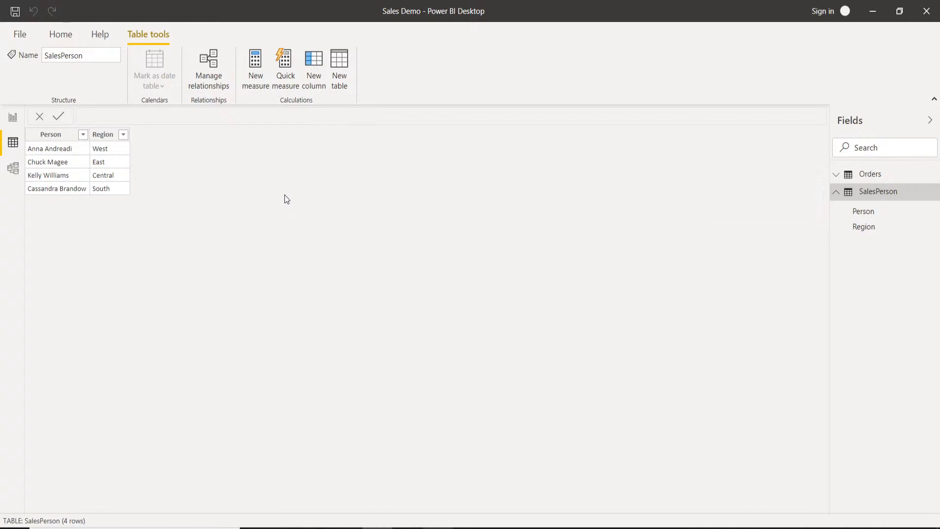
pyautogui.click(13, 119)
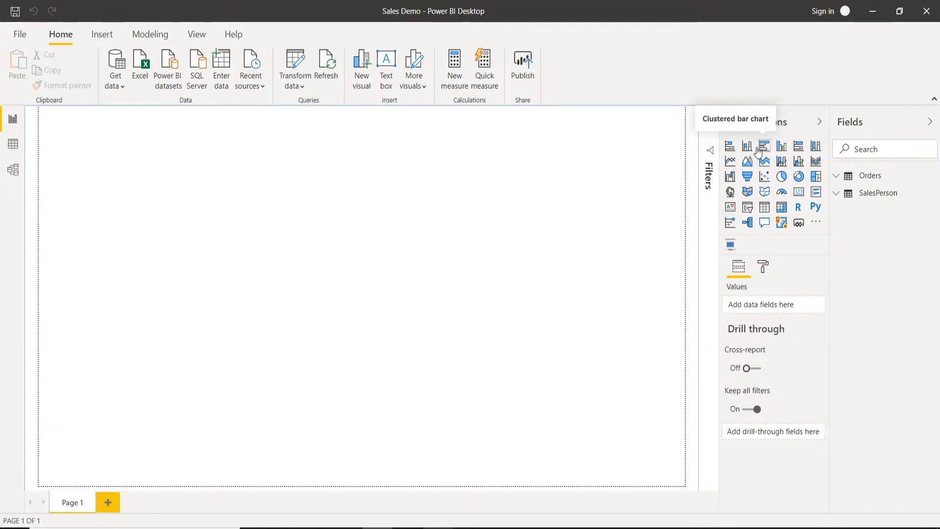
# Add an empty stacked bar chart to the report page and place it in the page's left half.
pyautogui.click(733, 153)
pyautogui.moveTo(94, 168); pyautogui.dragTo(157, 223)
pyautogui.moveTo(256, 308); pyautogui.dragTo(375, 348)
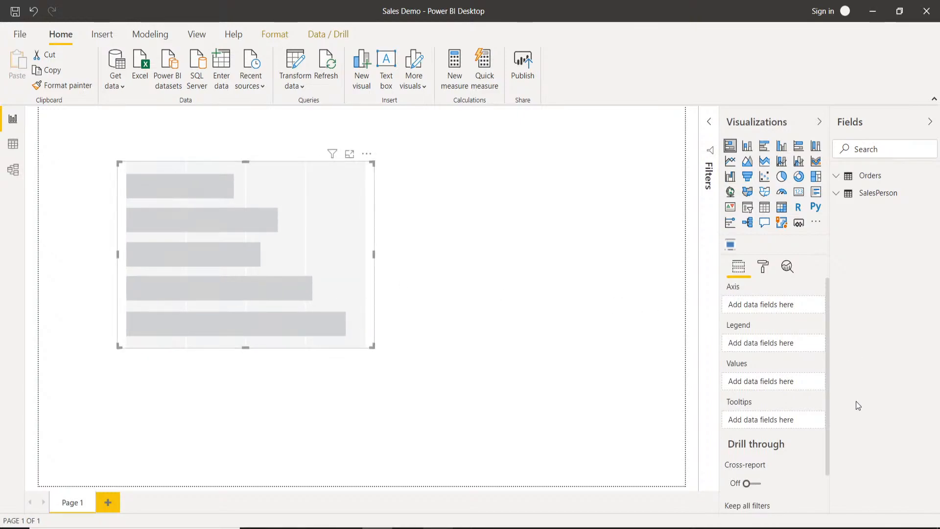
# Plot Orders Sales as values against SalesPerson Person on the bar chart's axis, and enlarge the chart.
pyautogui.click(837, 177)
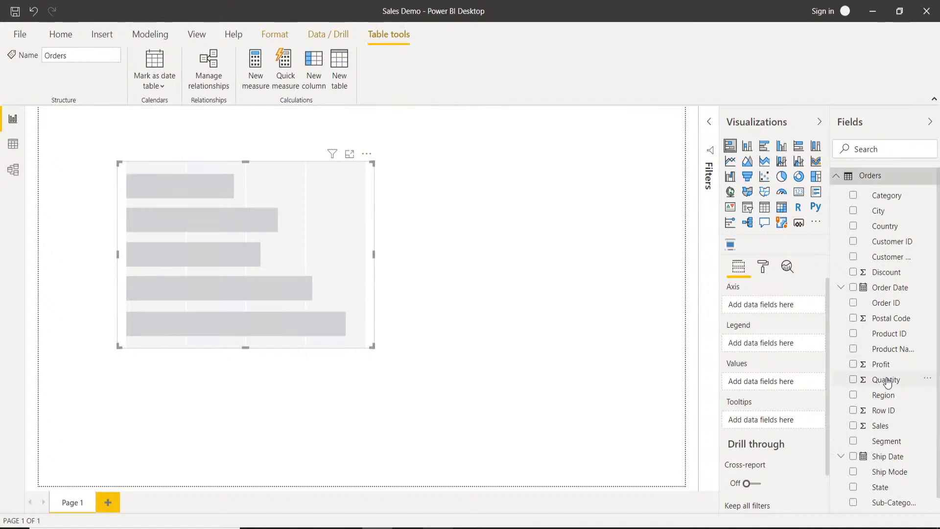
pyautogui.scroll(-1, 889, 384)
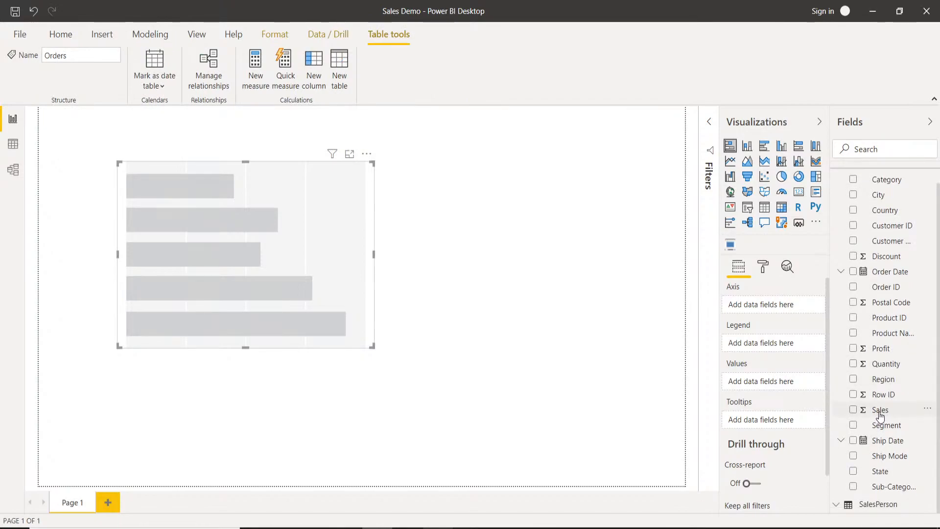
pyautogui.moveTo(767, 389); pyautogui.dragTo(755, 380)
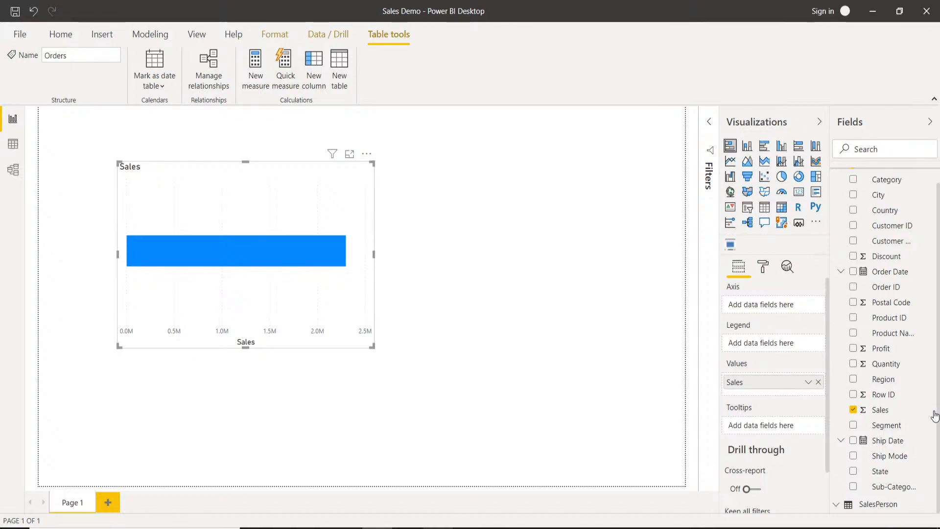
pyautogui.click(837, 505)
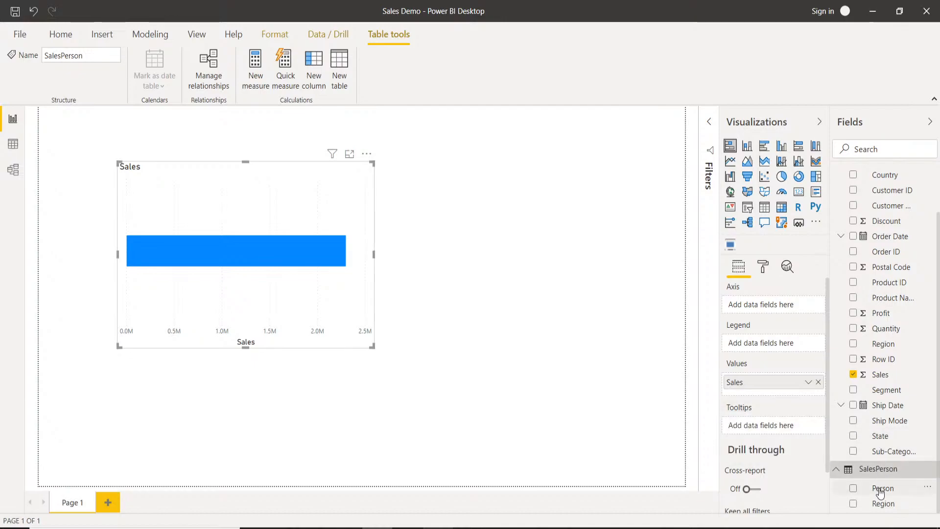
pyautogui.moveTo(888, 490); pyautogui.dragTo(767, 308)
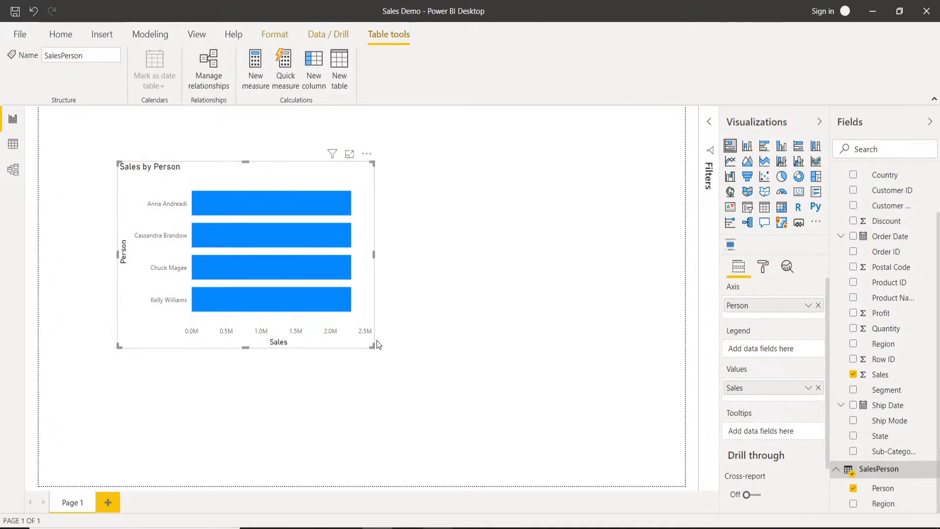
pyautogui.moveTo(373, 346); pyautogui.dragTo(426, 388)
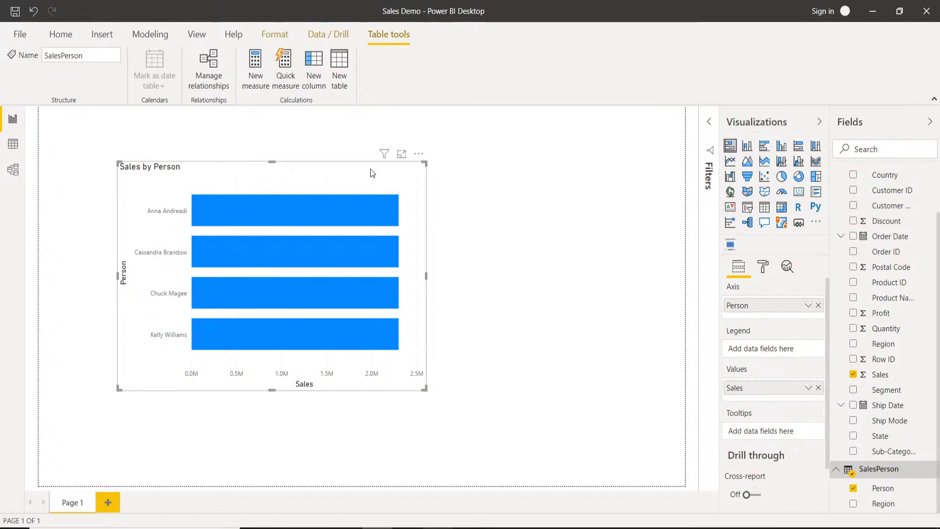
# Turn on data labels for the Sales by Person bar chart and return to its field settings.
pyautogui.click(766, 267)
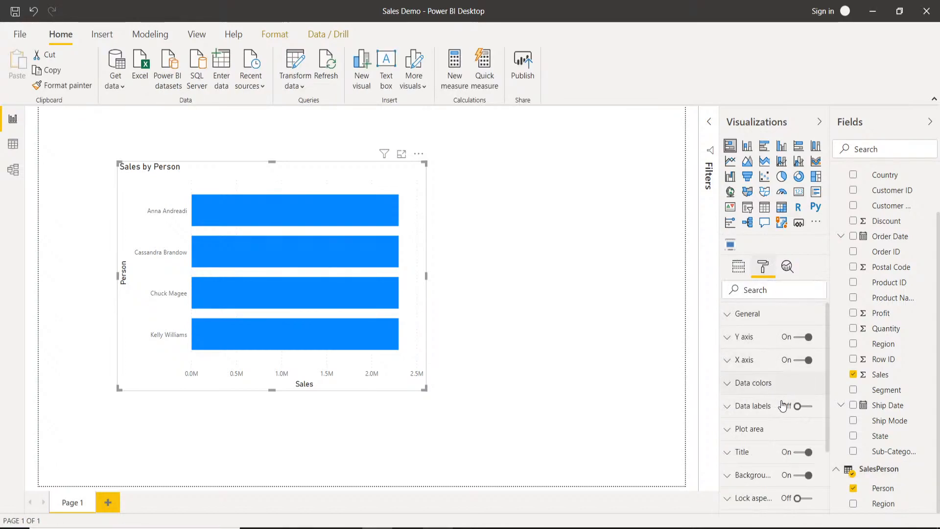
pyautogui.click(808, 408)
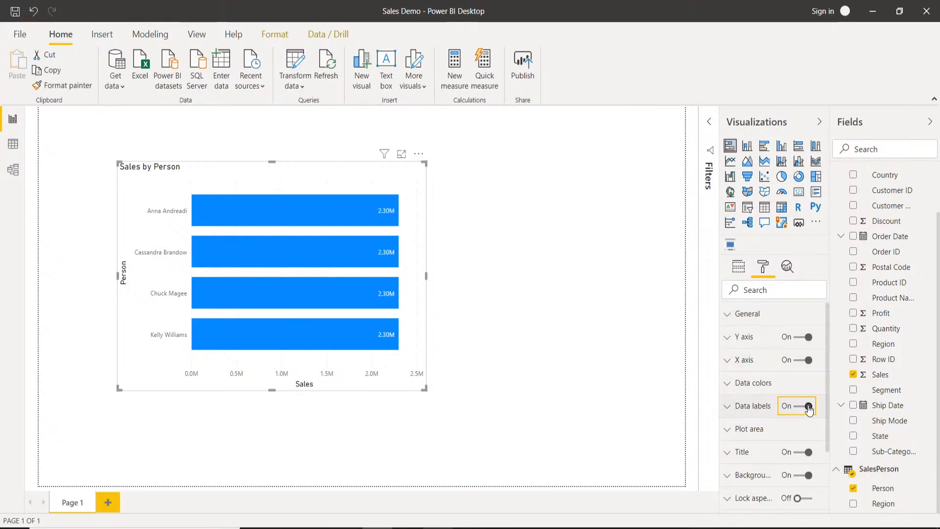
pyautogui.click(734, 271)
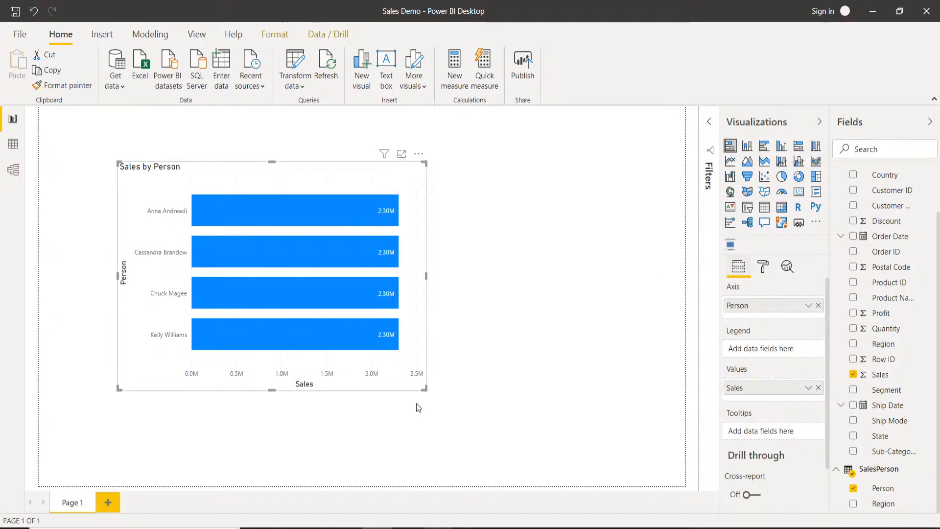
# Enlarge the Sales by Person chart further and move it closer to the report page's upper-left corner.
pyautogui.moveTo(425, 387); pyautogui.dragTo(455, 406)
pyautogui.moveTo(302, 171); pyautogui.dragTo(279, 166)
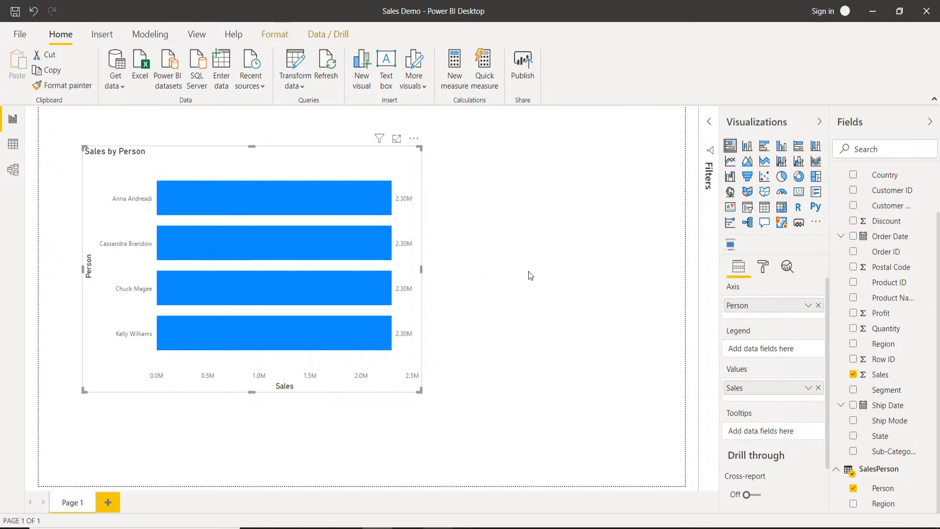
pyautogui.click(501, 205)
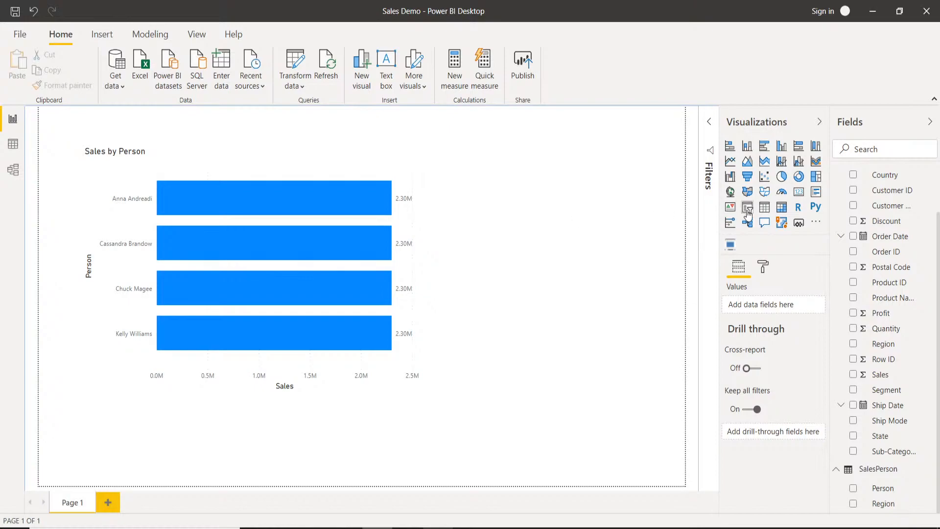
# Add a card visual showing Orders Sales in the upper-right corner of the report page.
pyautogui.click(805, 194)
pyautogui.moveTo(352, 410); pyautogui.dragTo(601, 136)
pyautogui.moveTo(425, 163); pyautogui.dragTo(587, 172)
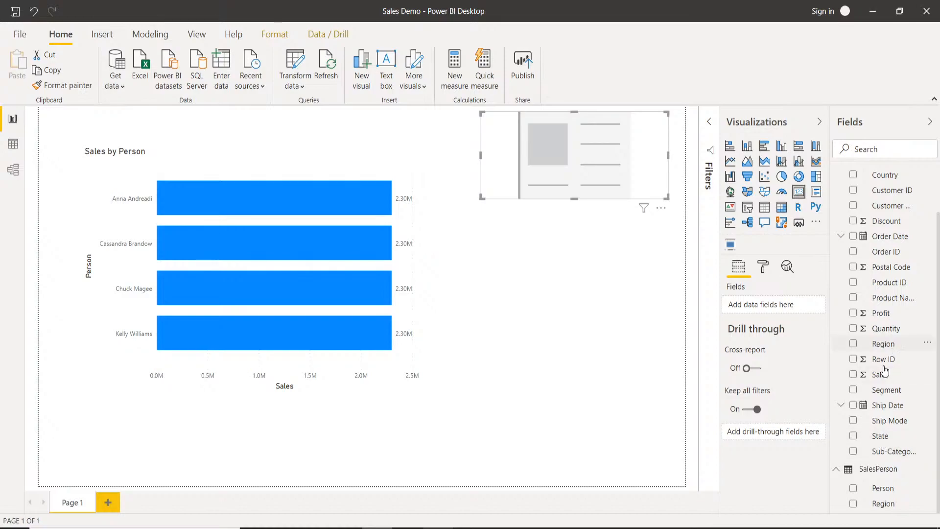
pyautogui.moveTo(880, 375); pyautogui.dragTo(782, 306)
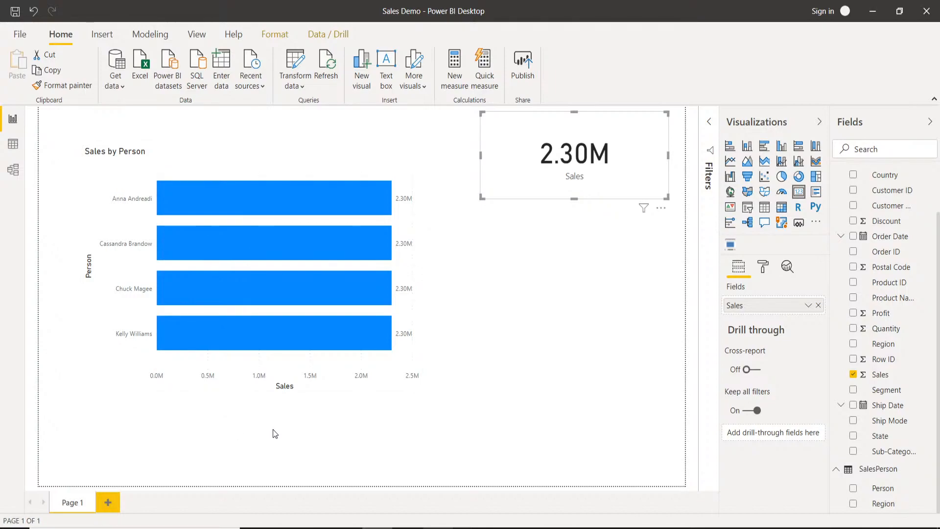
pyautogui.click(301, 426)
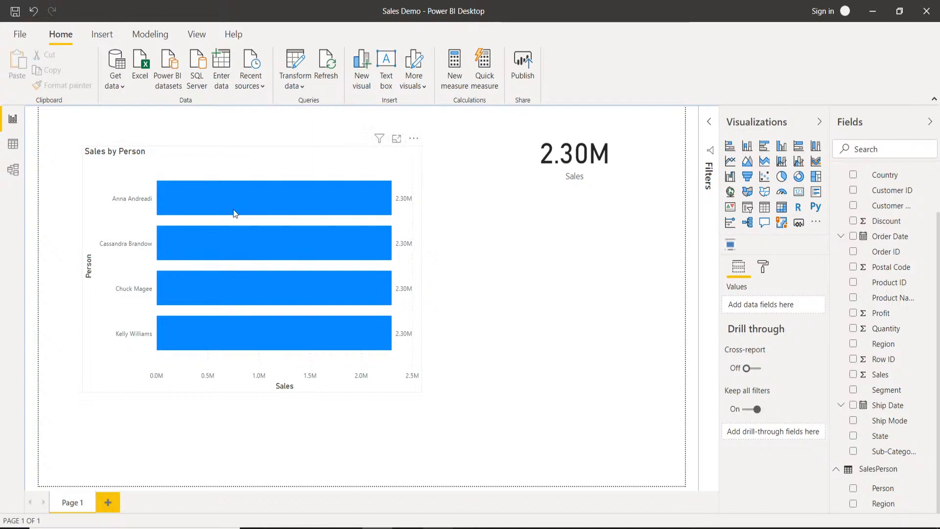
# Open the Power Query Editor and compare the Region column of the Orders table with that of the SalesPerson table.
pyautogui.click(303, 87)
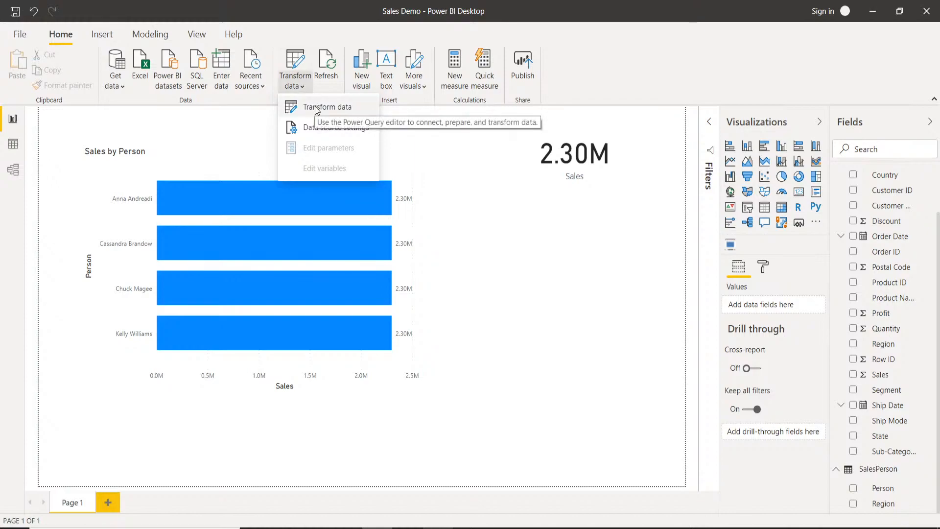
pyautogui.click(317, 108)
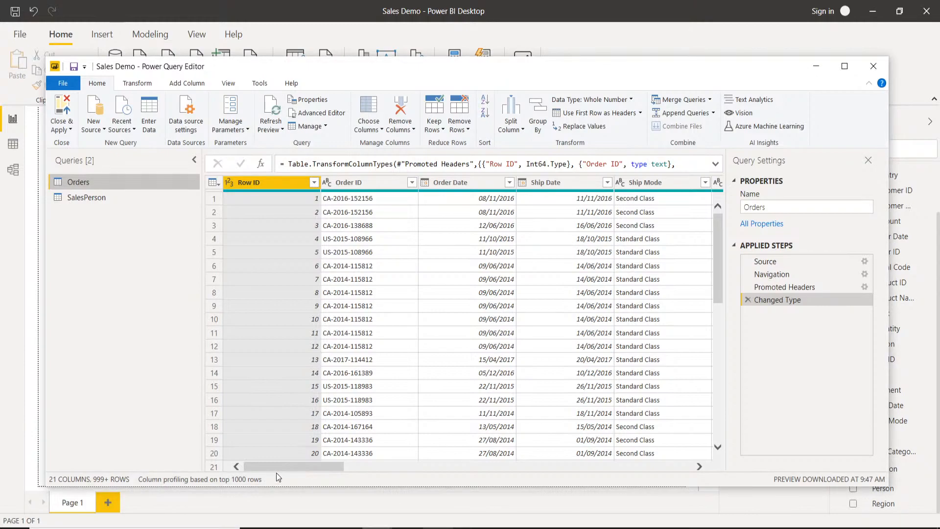
pyautogui.moveTo(290, 466); pyautogui.dragTo(495, 467)
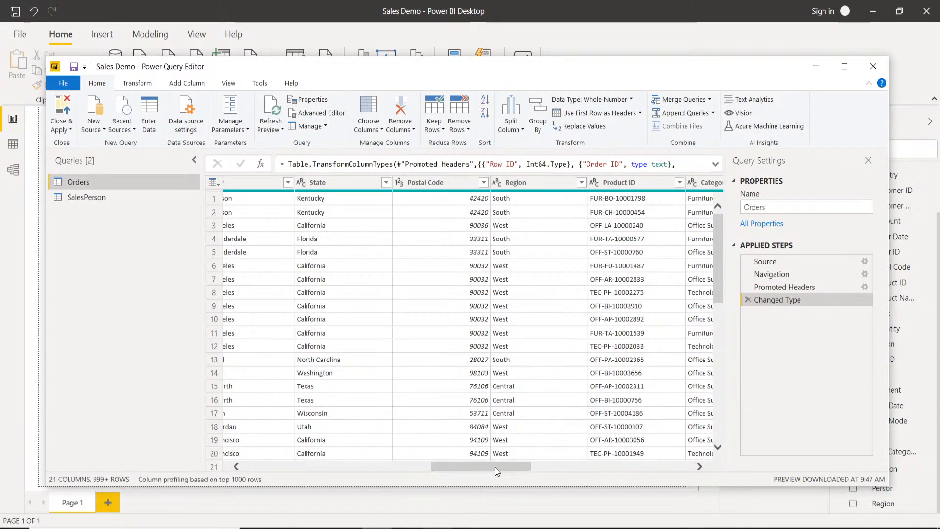
pyautogui.click(99, 200)
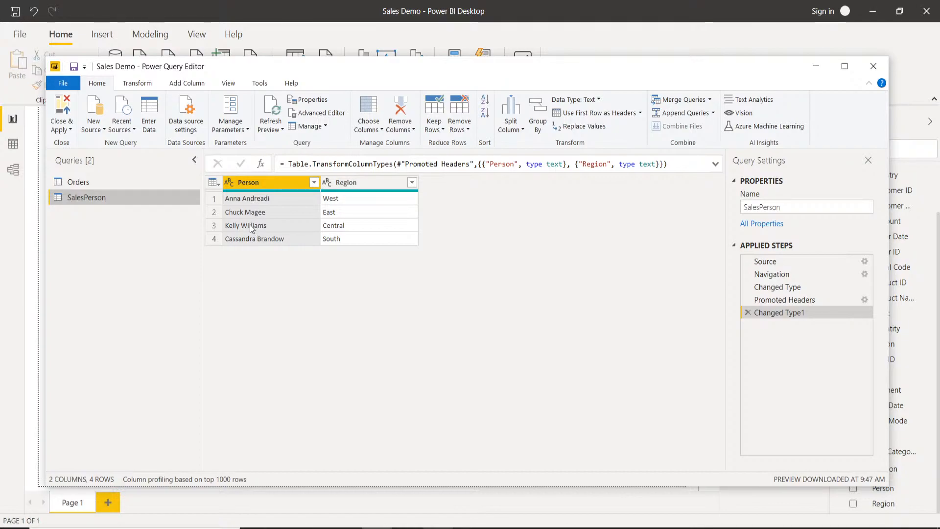
pyautogui.click(110, 184)
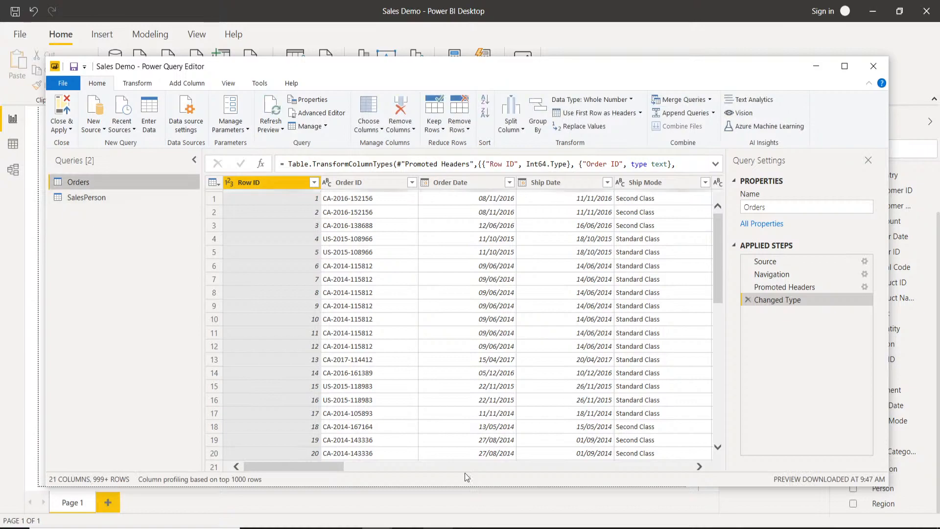
pyautogui.moveTo(326, 468); pyautogui.dragTo(521, 468)
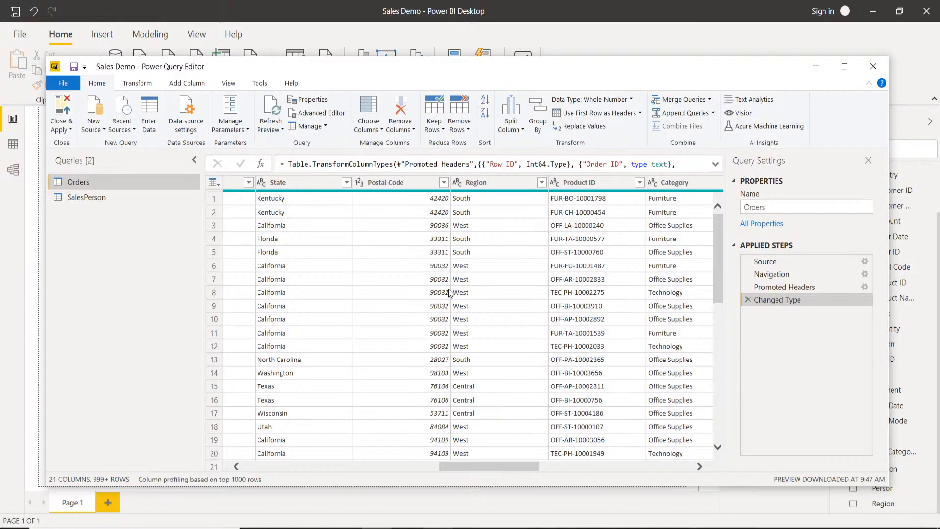
pyautogui.click(84, 200)
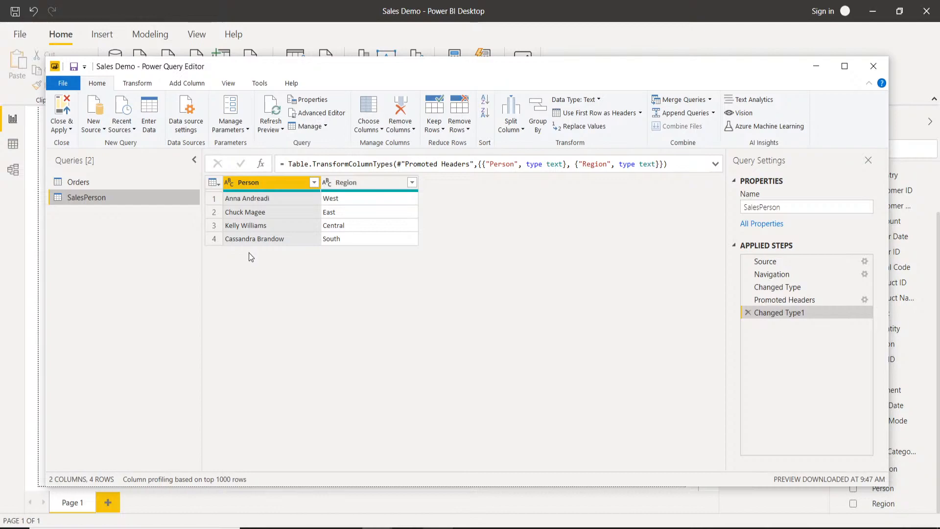
# Merge Orders with SalesPerson as a new query, matching the Region columns of both tables with a Left Outer join.
pyautogui.click(93, 184)
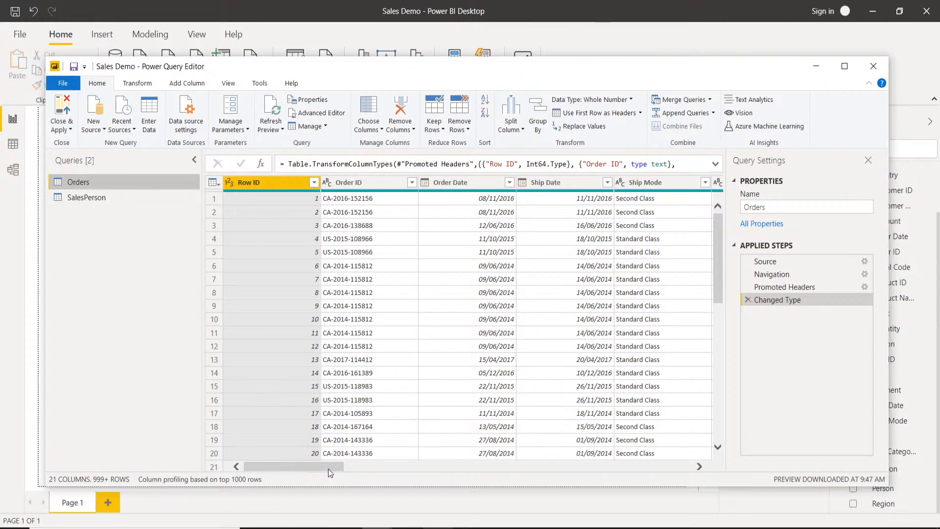
pyautogui.moveTo(323, 468); pyautogui.dragTo(501, 494)
pyautogui.click(596, 186)
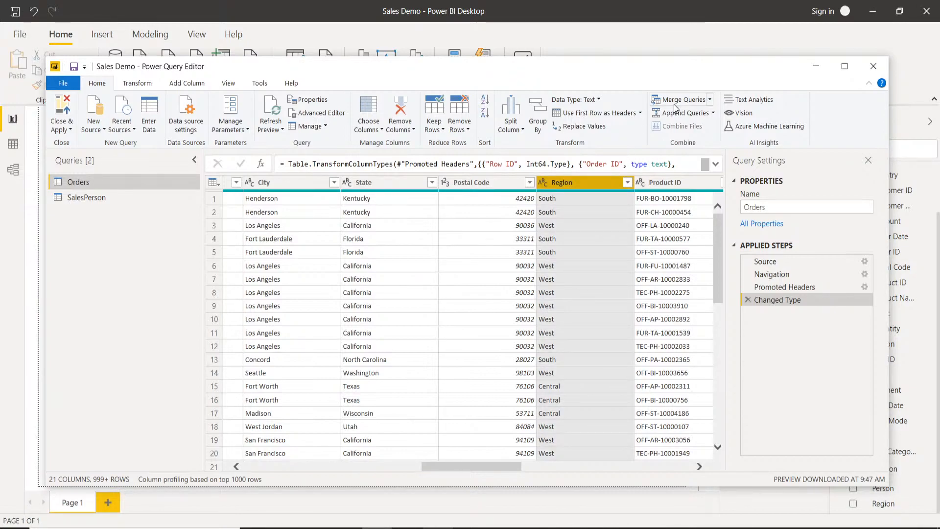
pyautogui.click(710, 101)
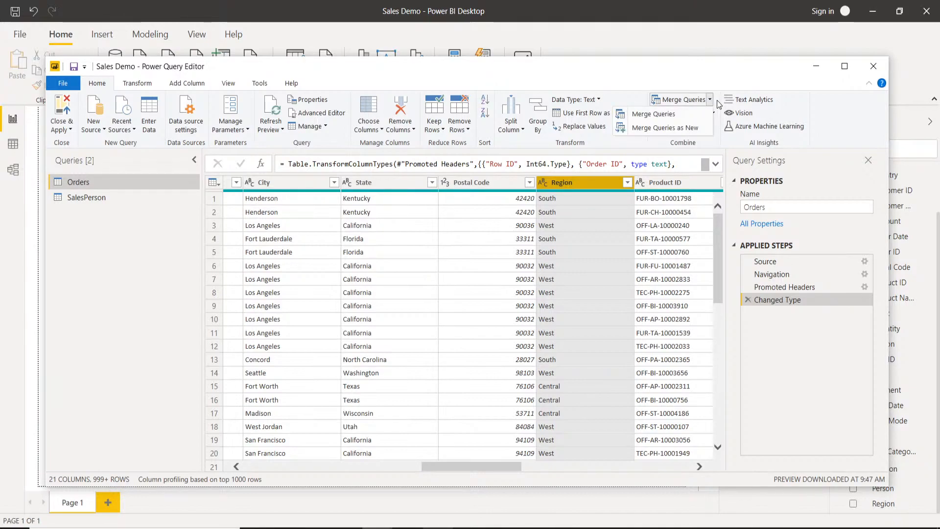
pyautogui.click(679, 129)
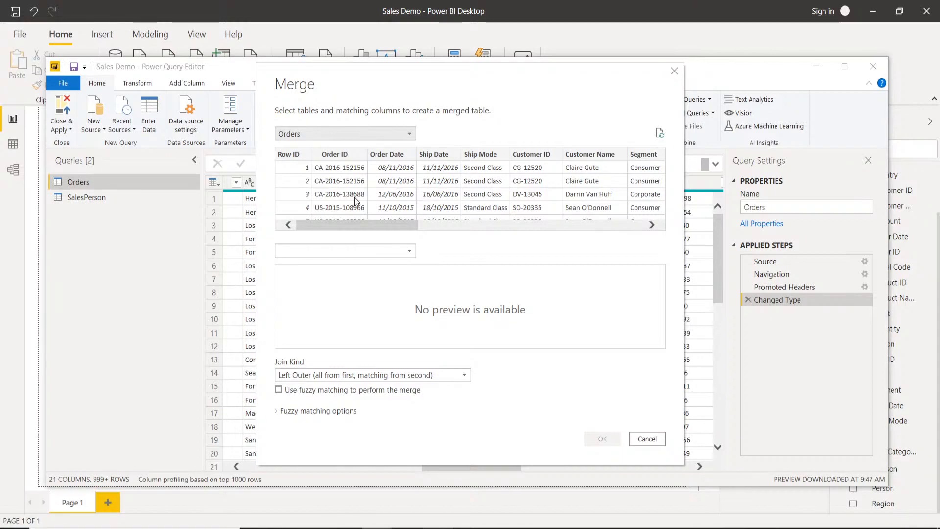
pyautogui.moveTo(351, 228); pyautogui.dragTo(472, 230)
pyautogui.click(492, 153)
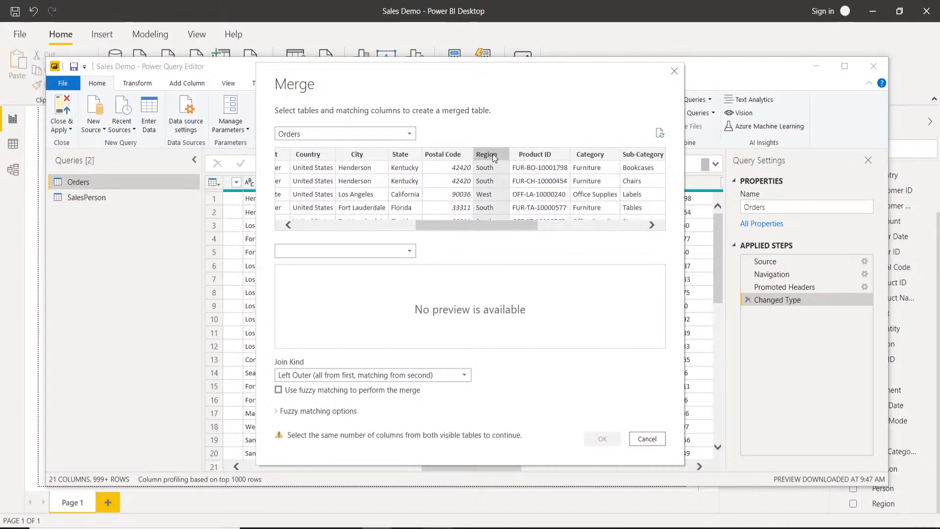
pyautogui.click(414, 249)
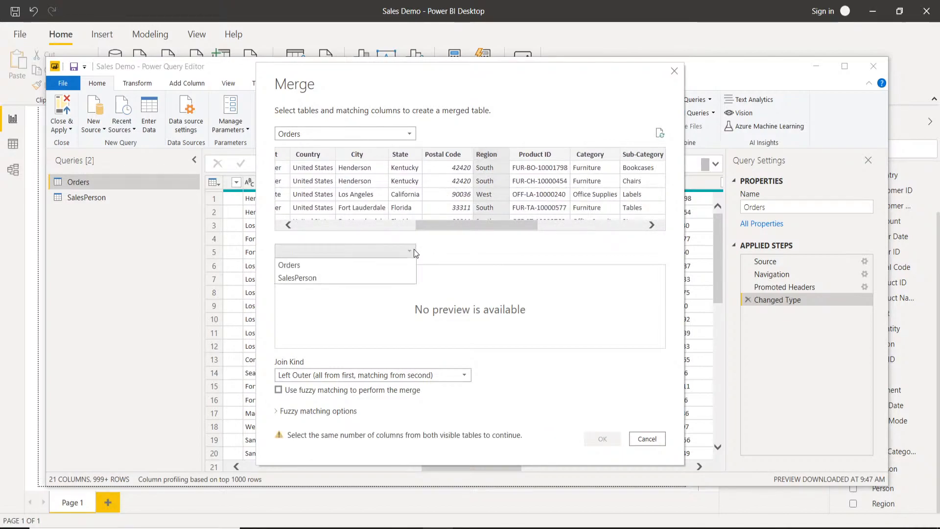
pyautogui.click(309, 278)
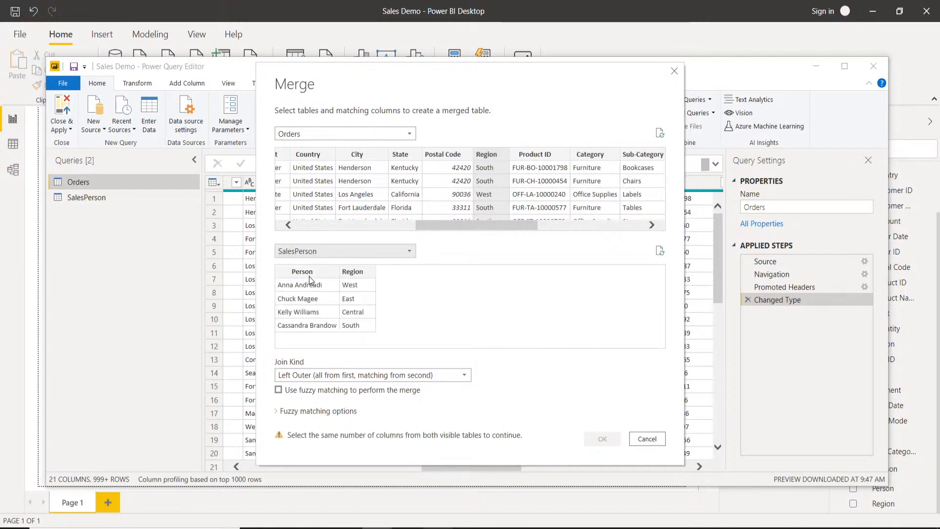
pyautogui.click(358, 274)
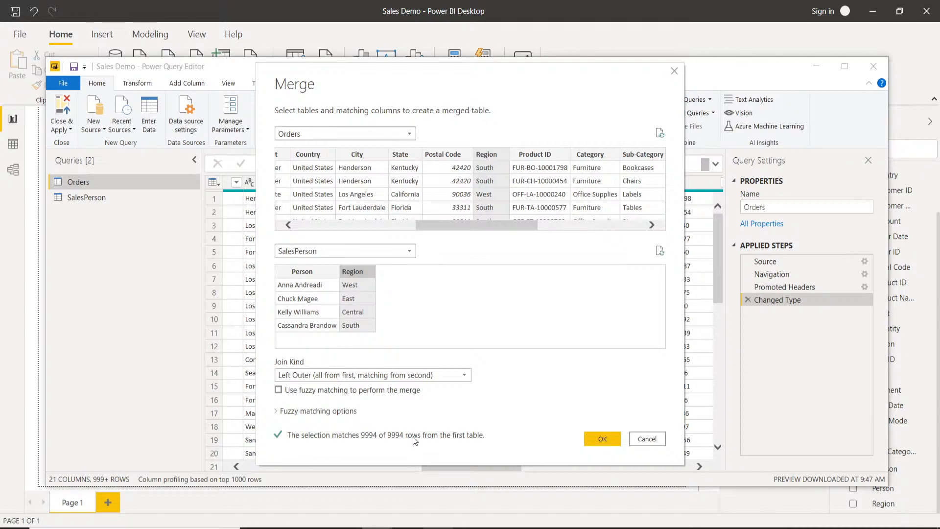
pyautogui.click(592, 436)
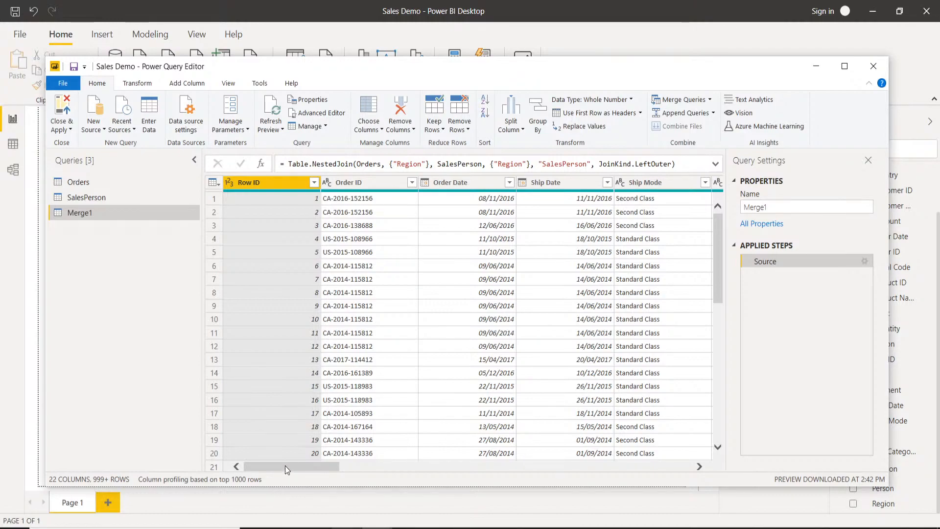
# Expand the merged SalesPerson column to Person only, keeping the original column name as prefix, and close and apply the query changes.
pyautogui.moveTo(286, 469); pyautogui.dragTo(660, 480)
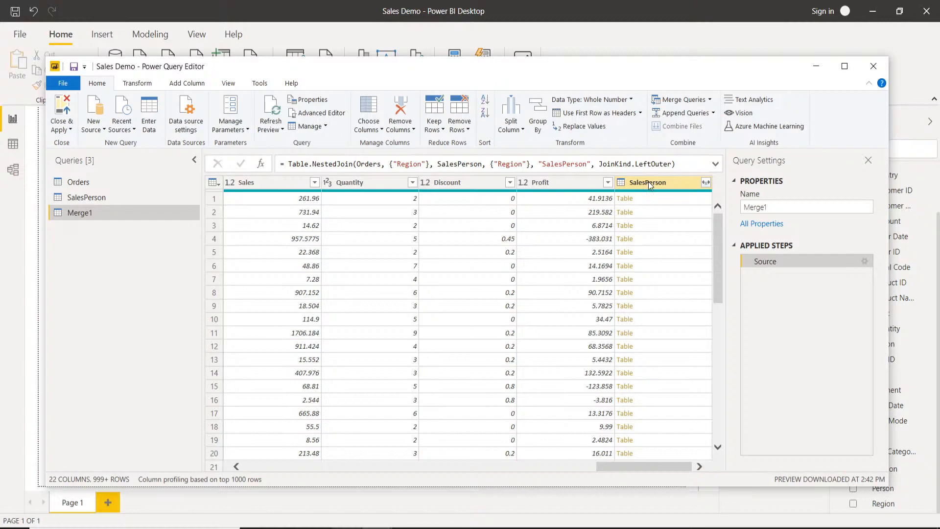
pyautogui.click(706, 182)
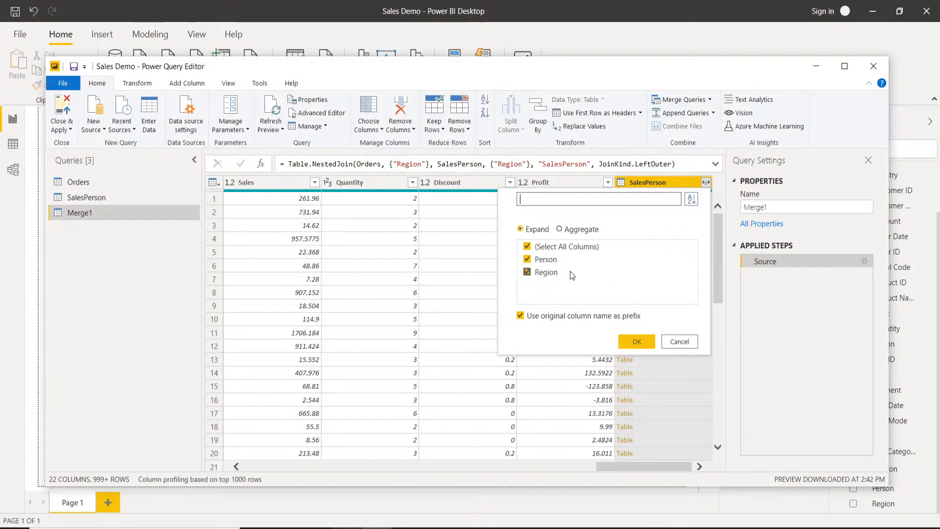
pyautogui.click(527, 246)
pyautogui.click(527, 259)
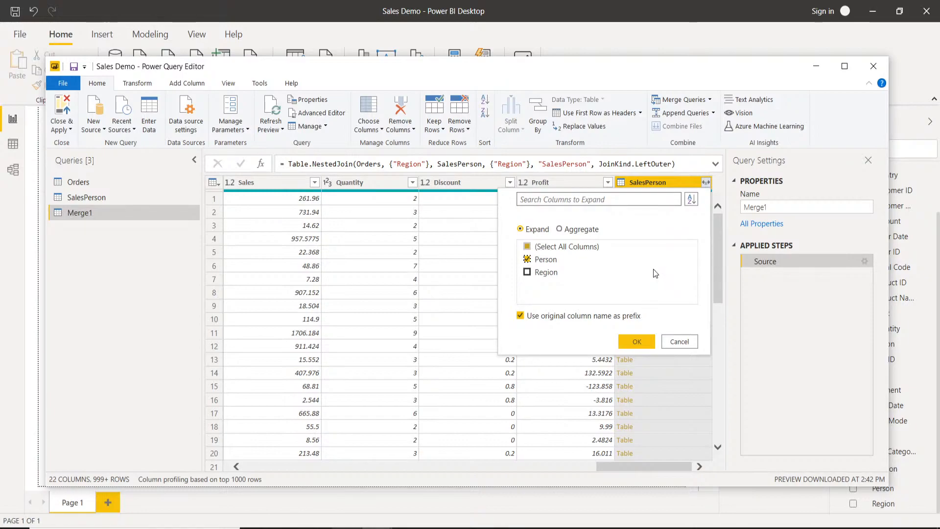
pyautogui.click(644, 341)
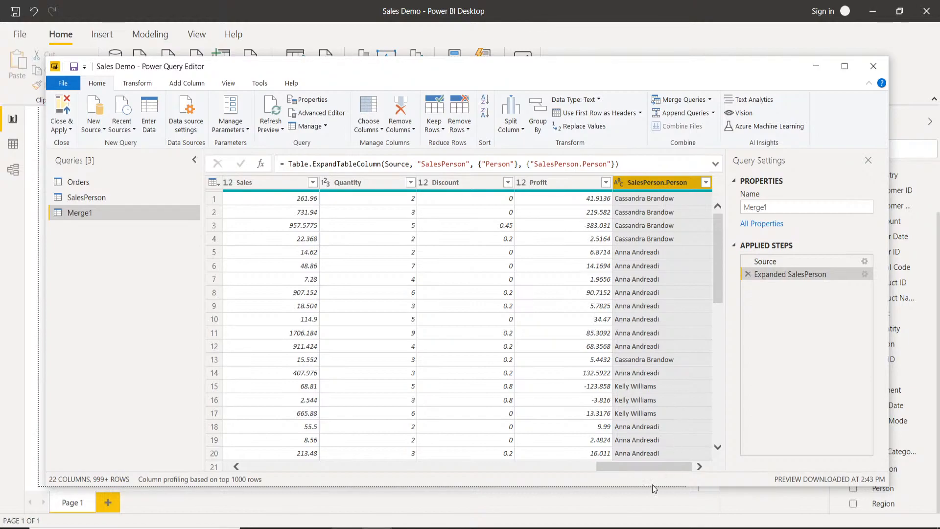
pyautogui.moveTo(647, 463); pyautogui.dragTo(669, 466)
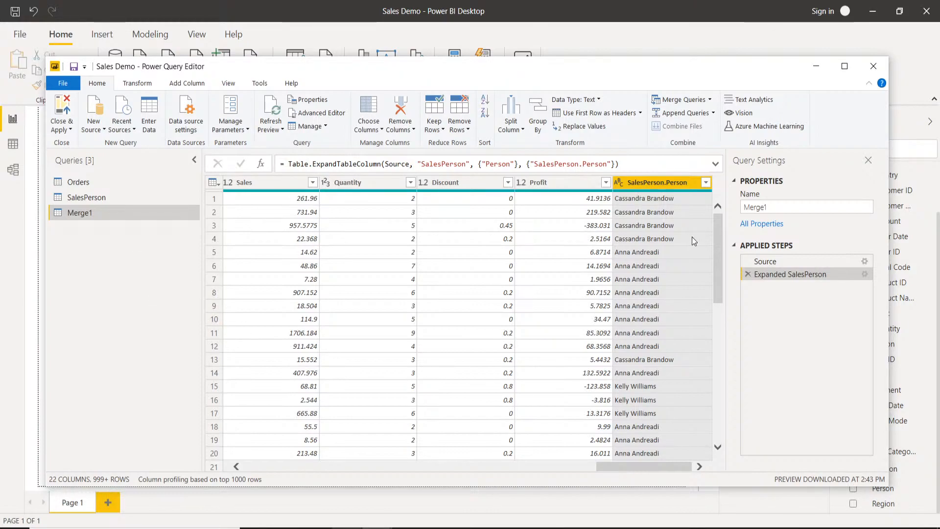
pyautogui.click(71, 129)
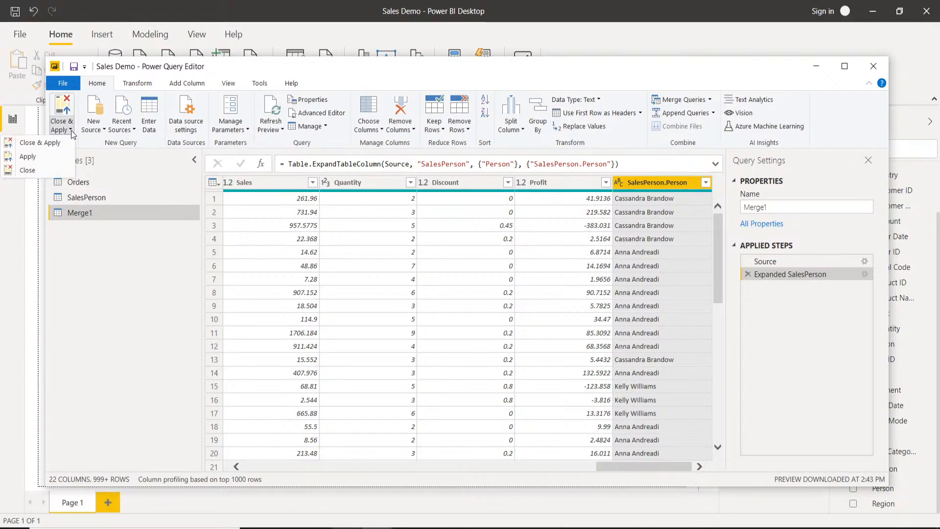
pyautogui.click(43, 144)
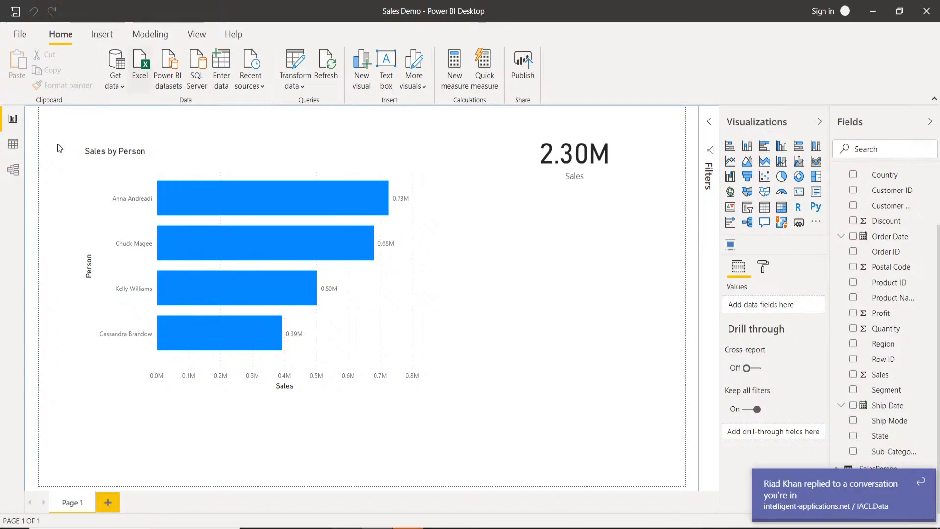
# Delete the model relationships linking Merge1 to Orders and to SalesPerson, and return to the report.
pyautogui.click(14, 146)
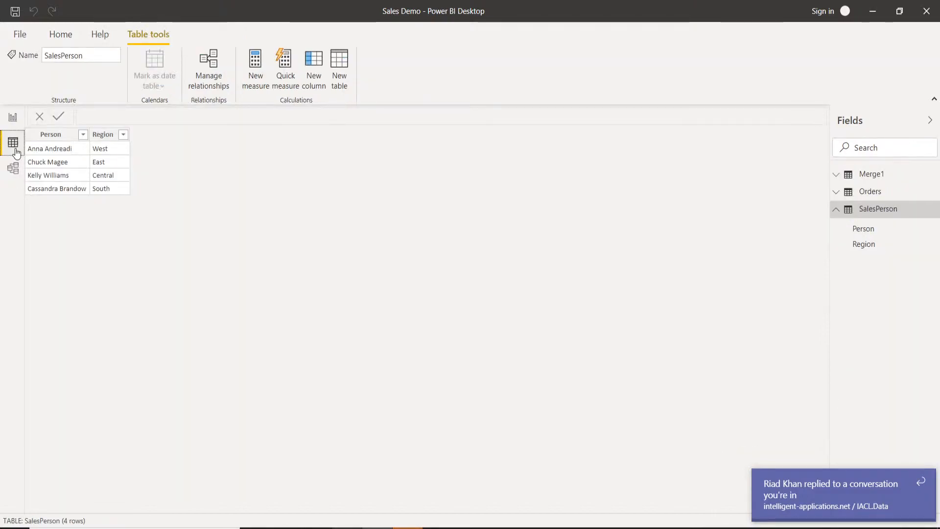
pyautogui.click(14, 168)
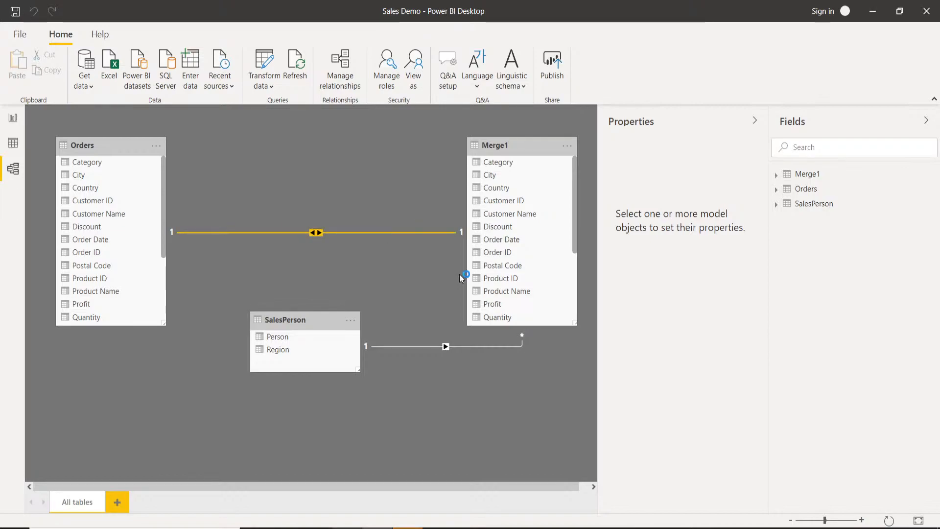
pyautogui.press('Delete')
pyautogui.click(529, 286)
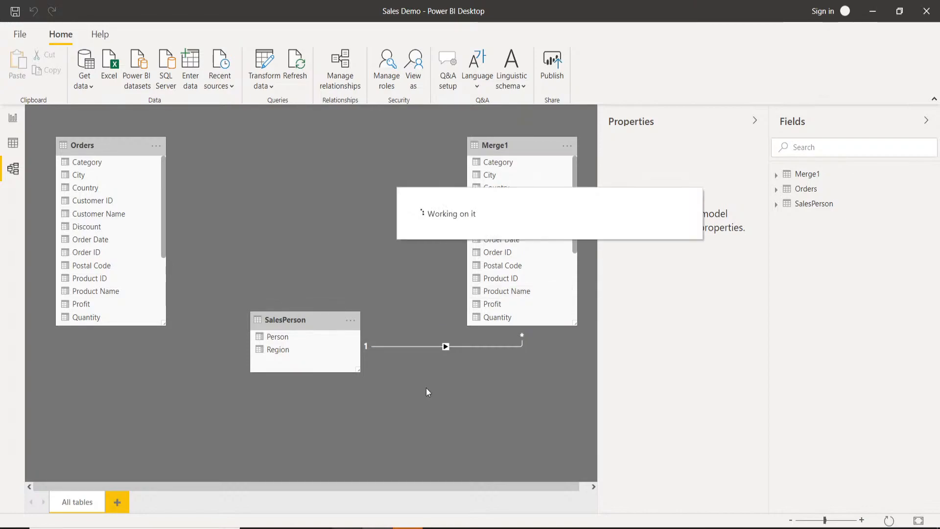
pyautogui.click(14, 121)
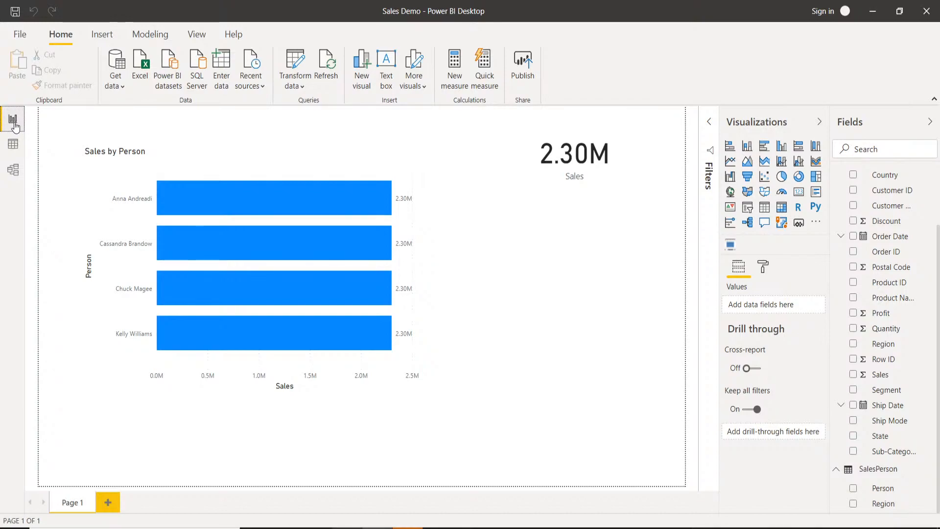
# Add a second report page with an empty stacked bar chart, and expand only the Merge1 table in the field list.
pyautogui.click(107, 501)
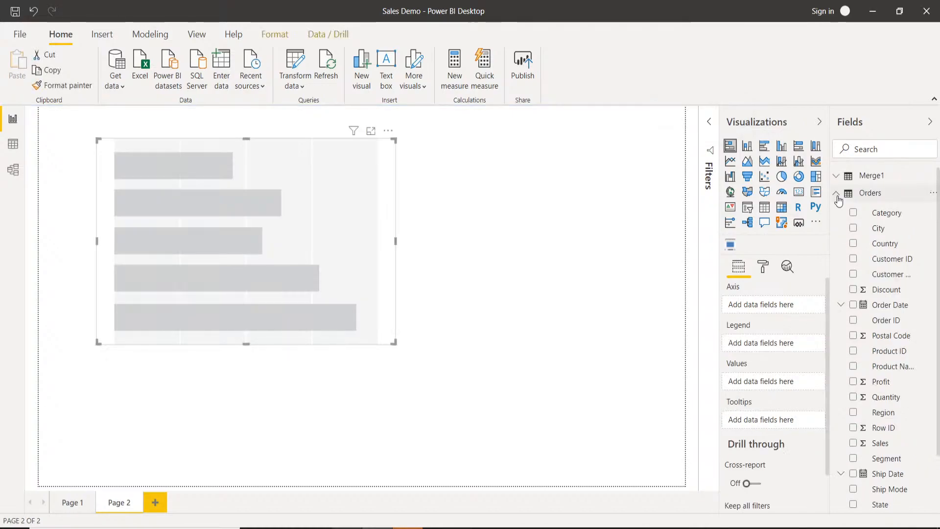
pyautogui.click(836, 195)
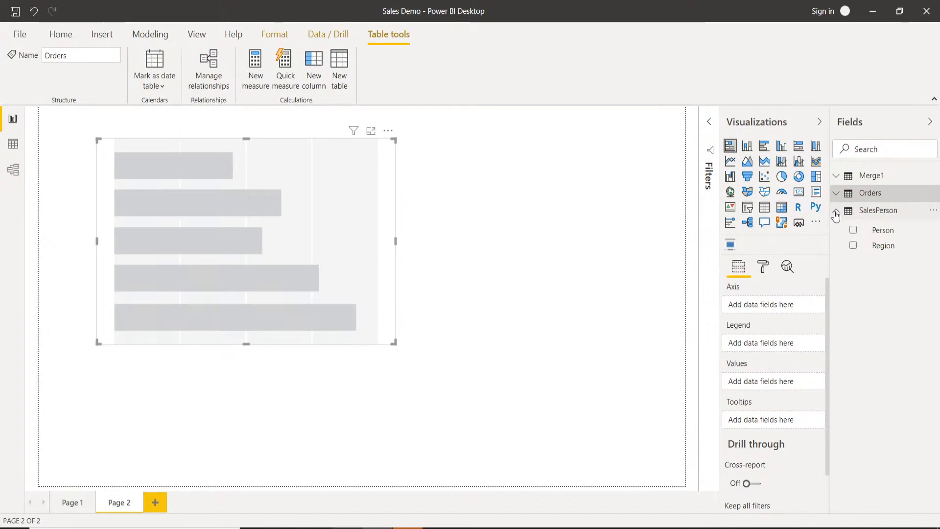
pyautogui.click(836, 213)
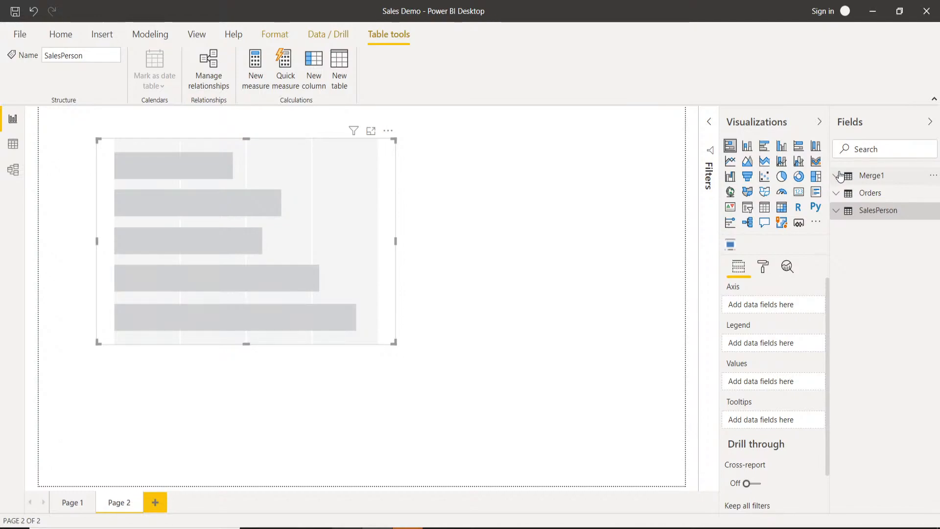
pyautogui.click(838, 176)
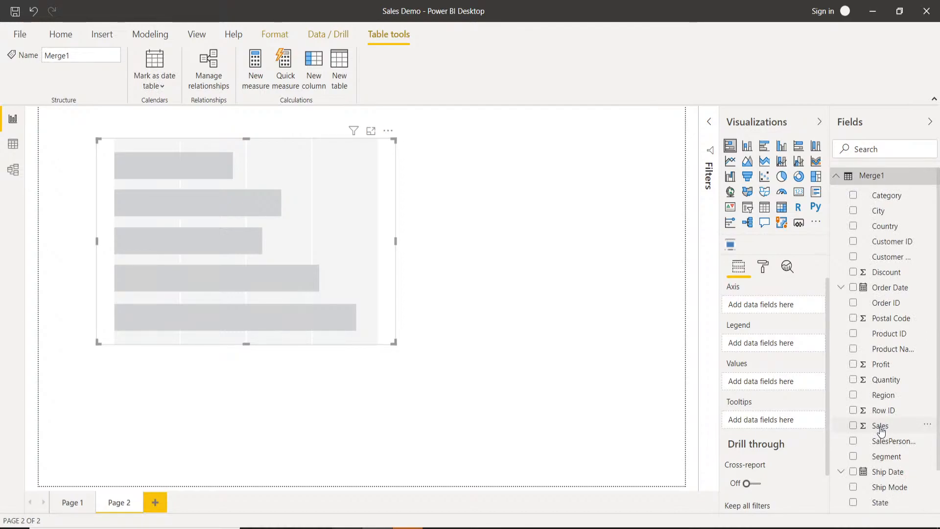
# Plot Merge1 Sales as values against SalesPerson.Person on the new chart's axis, and go back to Page 1 for comparison.
pyautogui.moveTo(881, 431); pyautogui.dragTo(773, 384)
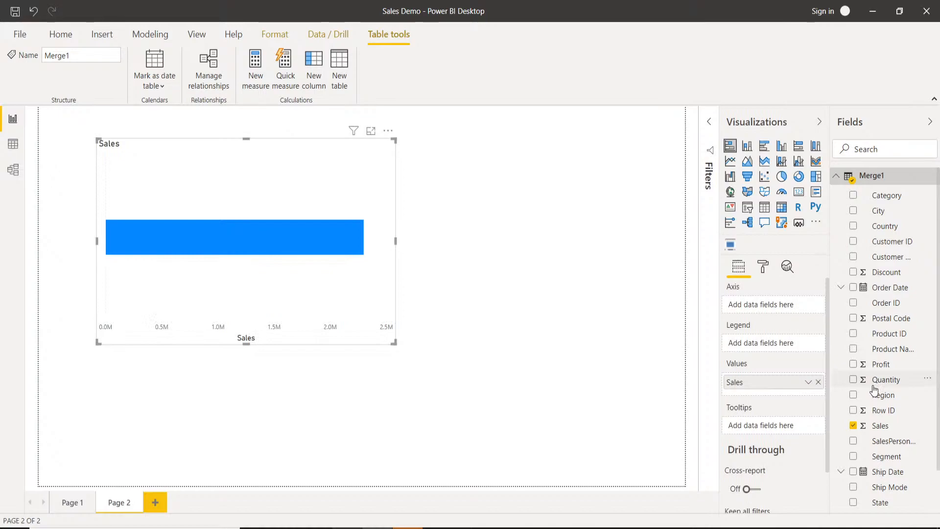
pyautogui.scroll(-1, 894, 372)
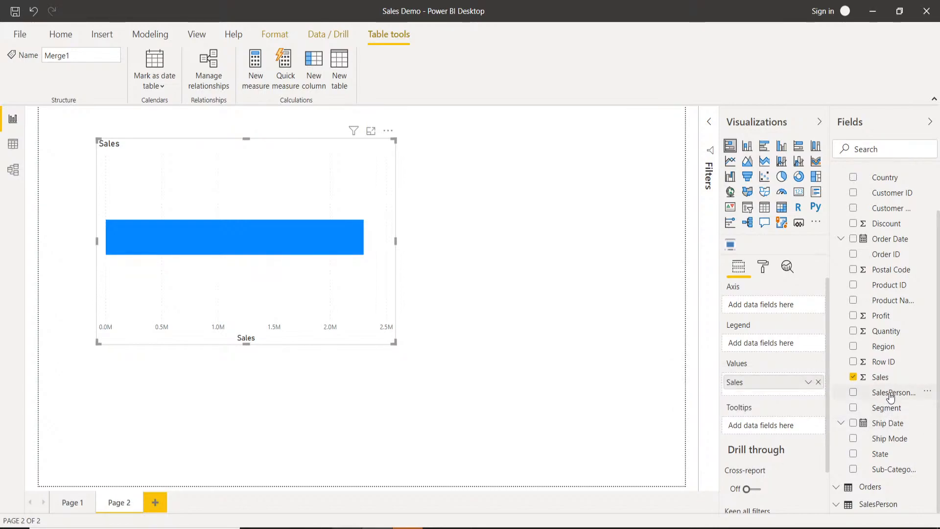
pyautogui.moveTo(896, 399); pyautogui.dragTo(768, 311)
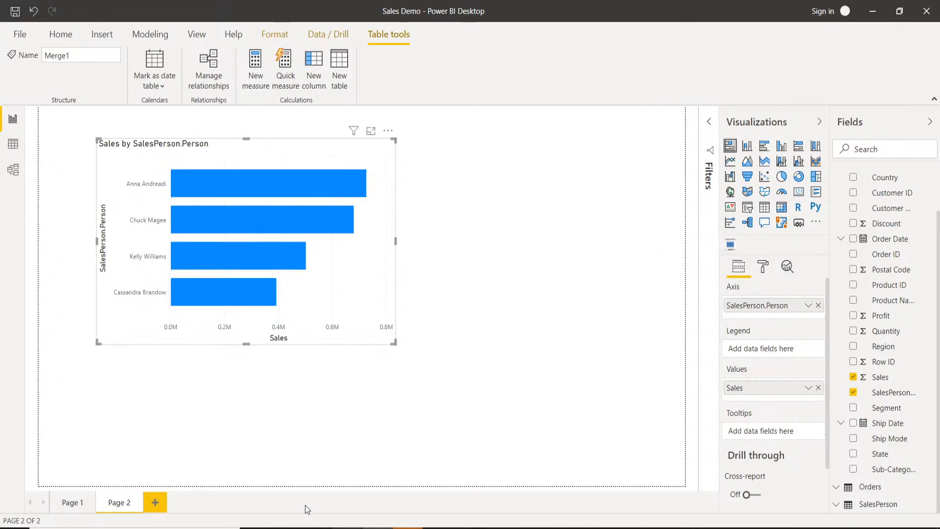
pyautogui.click(63, 507)
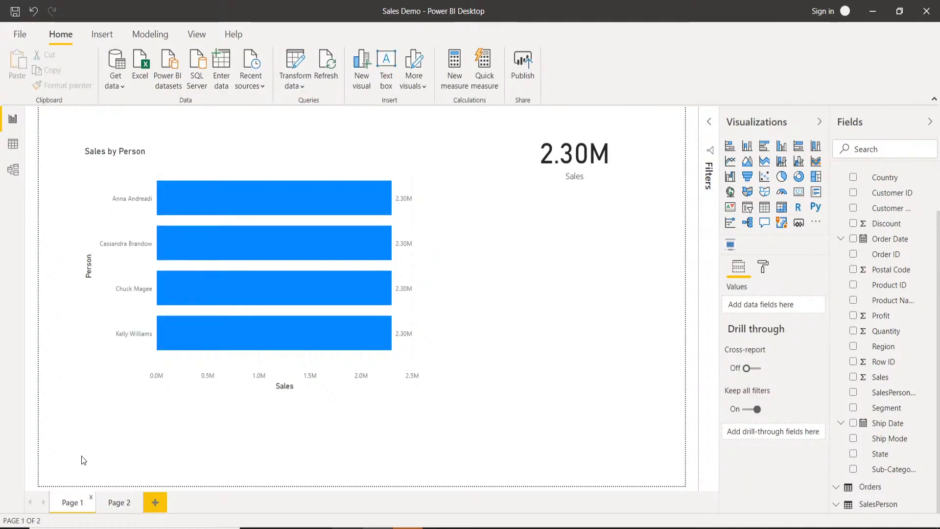
# Select the Sales by Person chart, and inspect the SalesPerson and Merge1 tables in the data view.
pyautogui.click(376, 166)
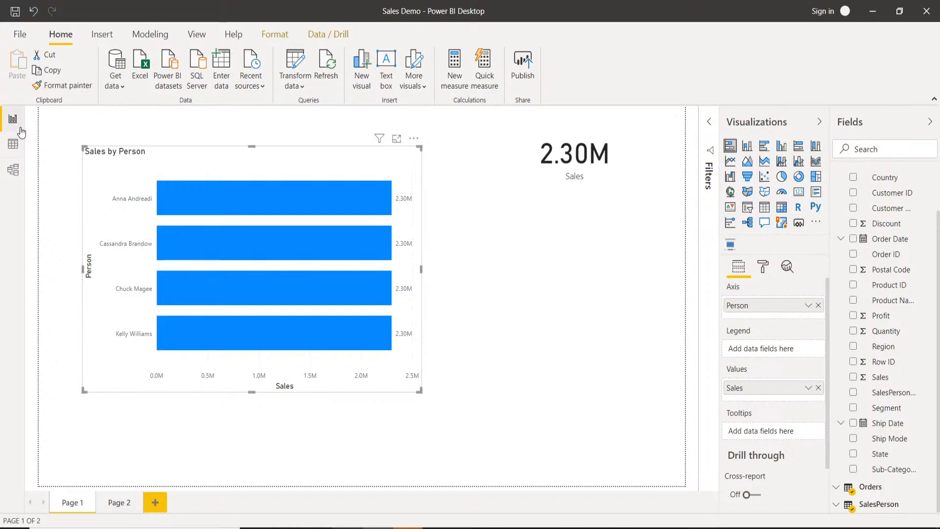
pyautogui.click(15, 146)
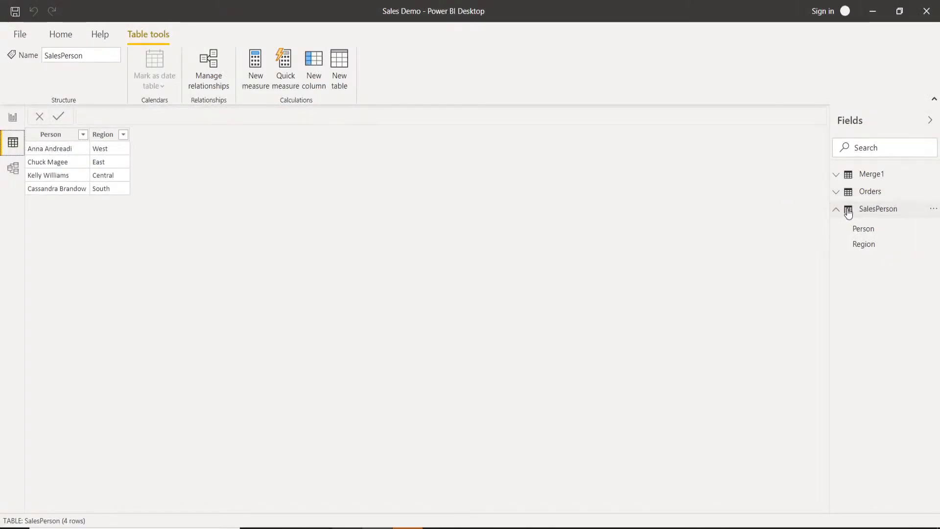
pyautogui.click(876, 174)
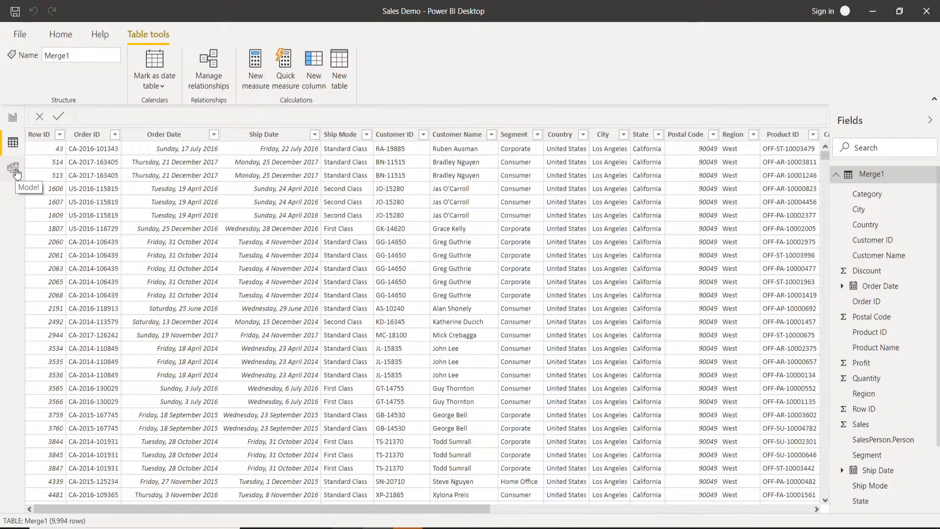
# Spread the Merge1 and SalesPerson tables apart in the model diagram, and open the relationship manager.
pyautogui.click(16, 173)
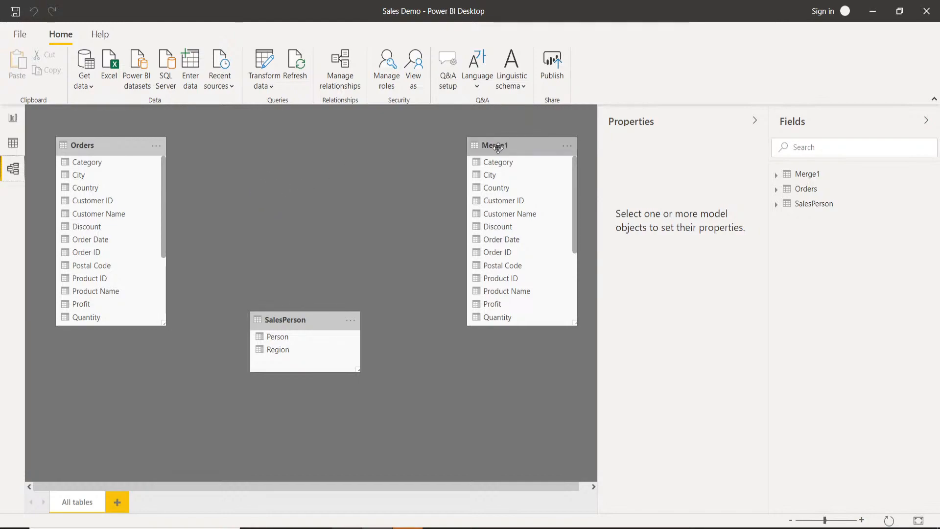
pyautogui.moveTo(518, 141)
pyautogui.mouseDown()
pyautogui.moveTo(538, 129)
pyautogui.moveTo(526, 143)
pyautogui.moveTo(522, 132)
pyautogui.mouseUp()
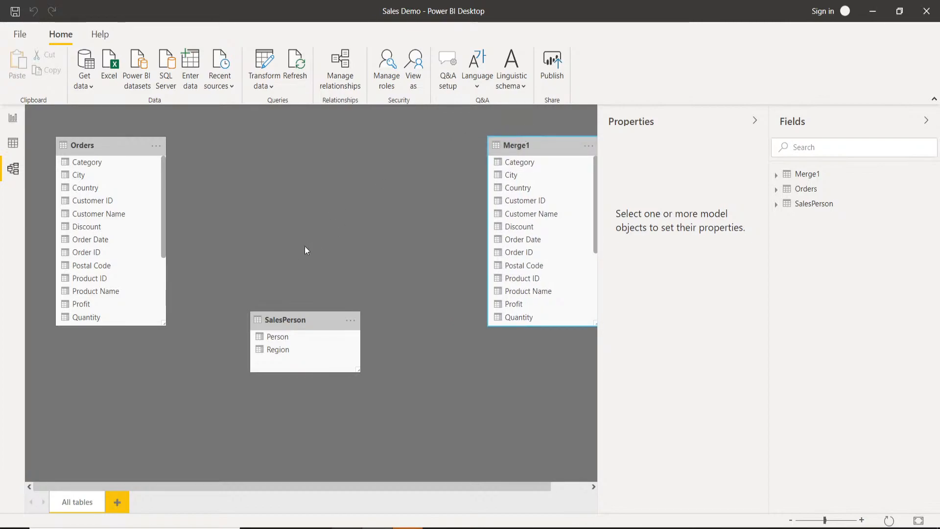
pyautogui.moveTo(281, 318); pyautogui.dragTo(222, 329)
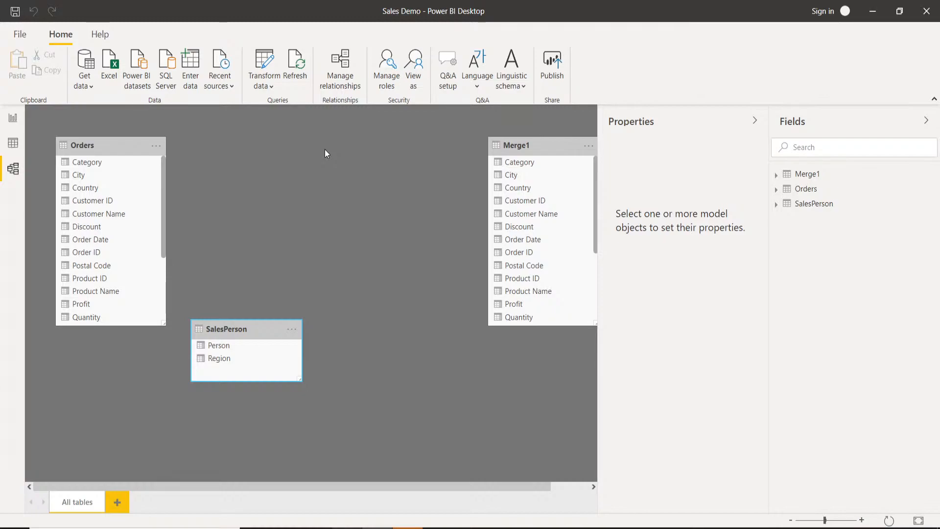
pyautogui.click(338, 72)
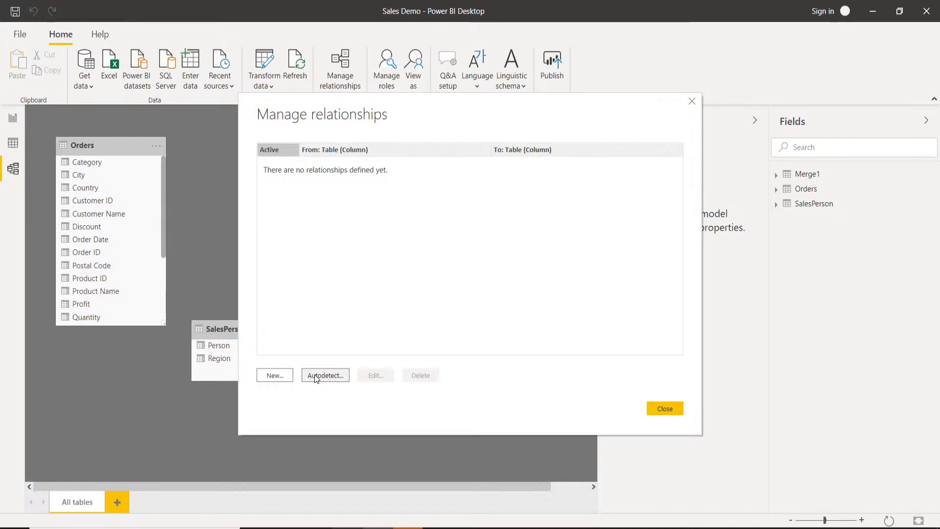
pyautogui.press('XF86AudioRaiseVolume')
pyautogui.press('XF86AudioRaiseVolume')
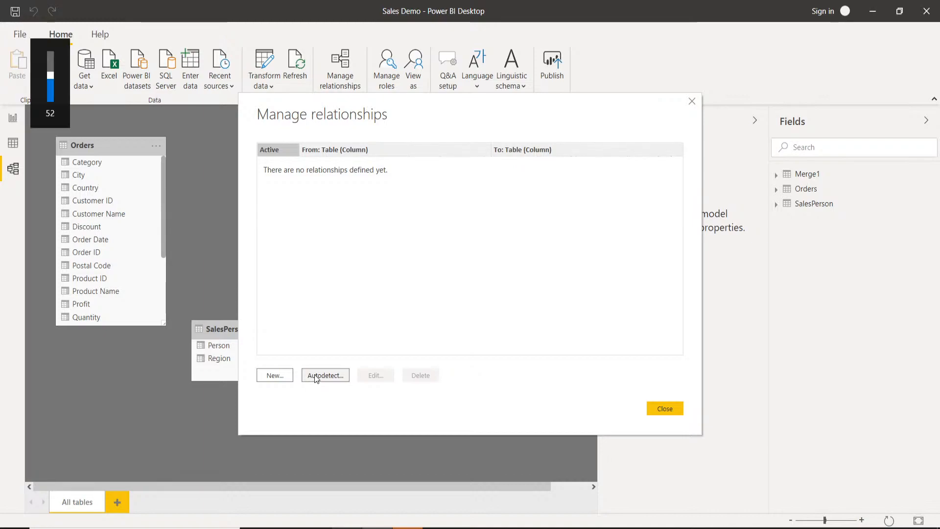
pyautogui.press('XF86AudioRaiseVolume')
pyautogui.press('XF86AudioRaiseVolume')
pyautogui.press('XF86AudioRaiseVolume')
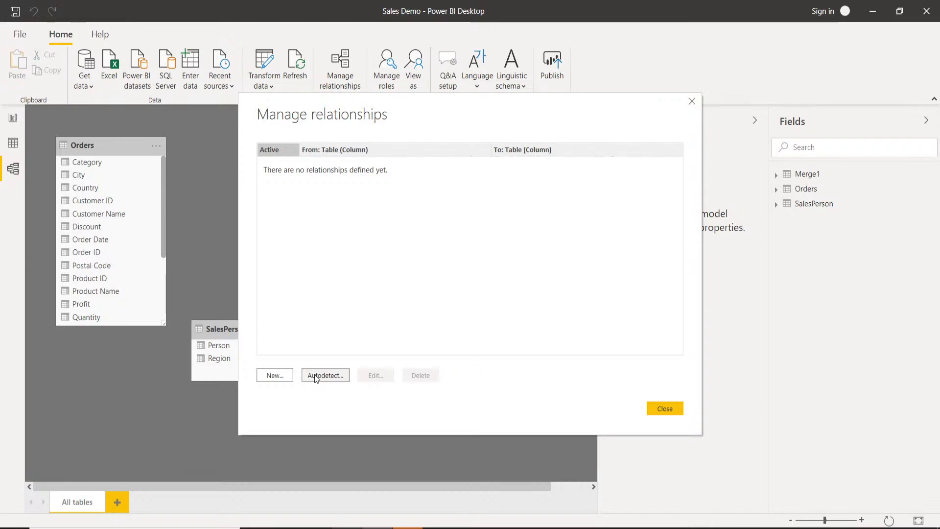
pyautogui.press('XF86AudioRaiseVolume')
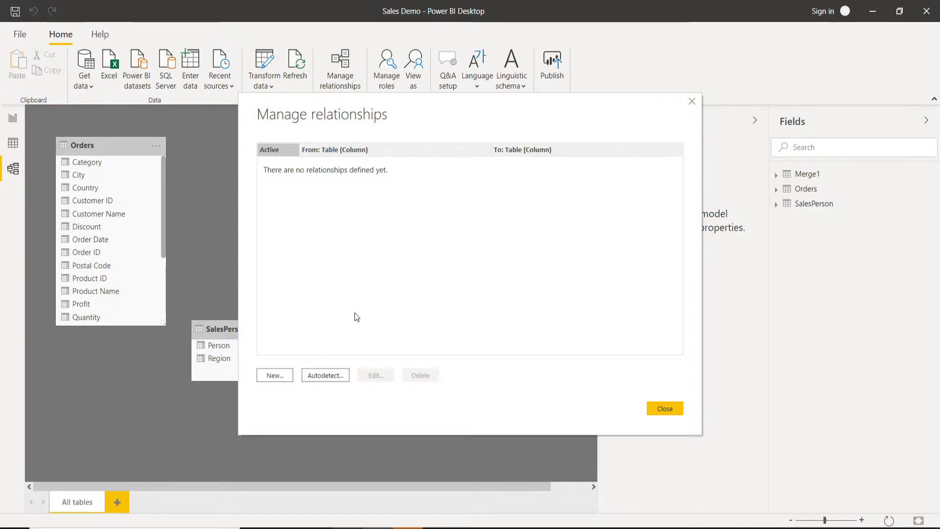
# Set up a new relationship from Orders to SalesPerson, matched on the Region column in both tables.
pyautogui.click(277, 377)
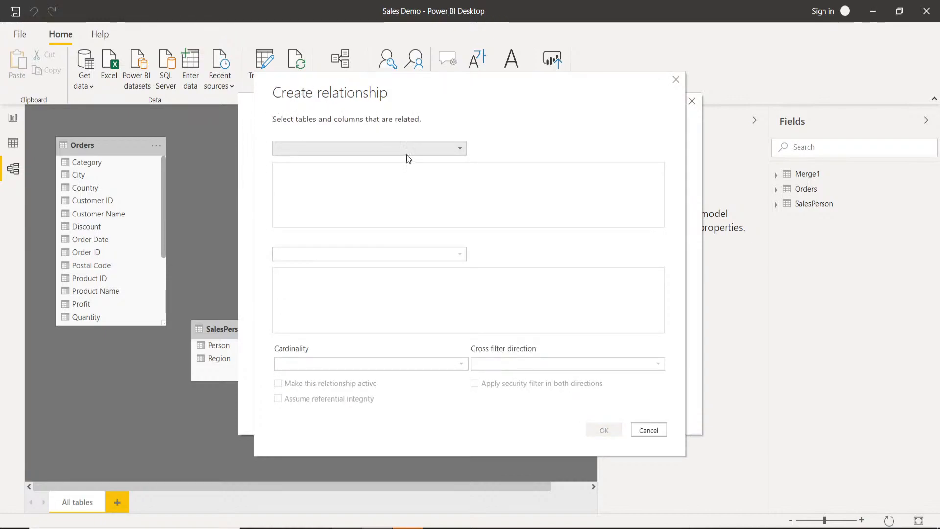
pyautogui.click(459, 149)
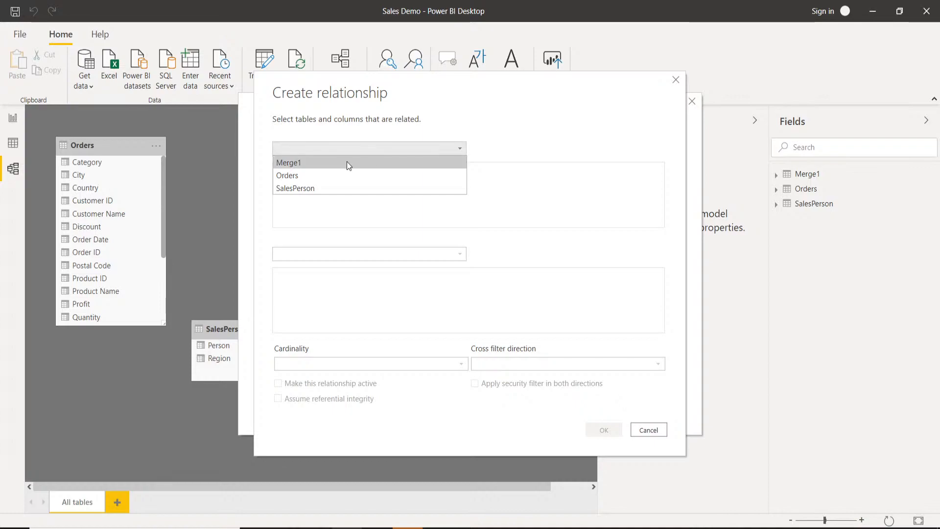
pyautogui.click(310, 175)
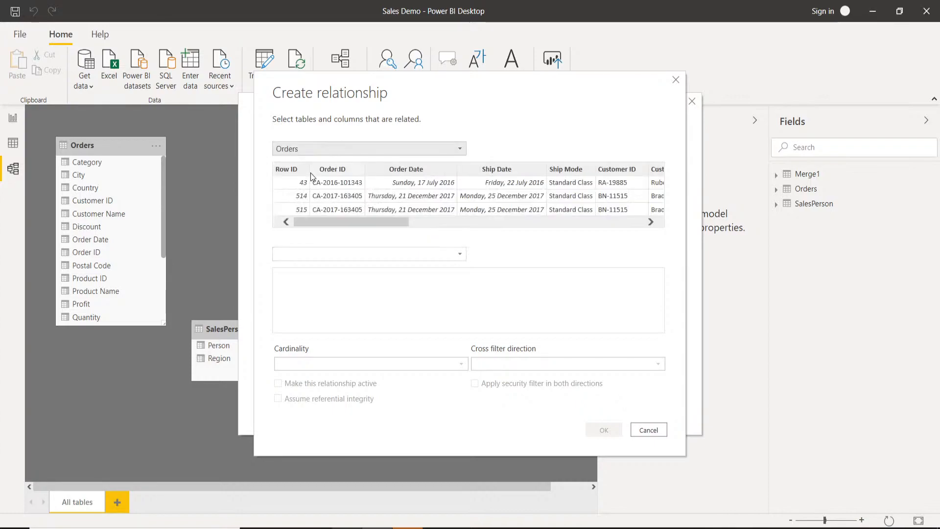
pyautogui.click(445, 256)
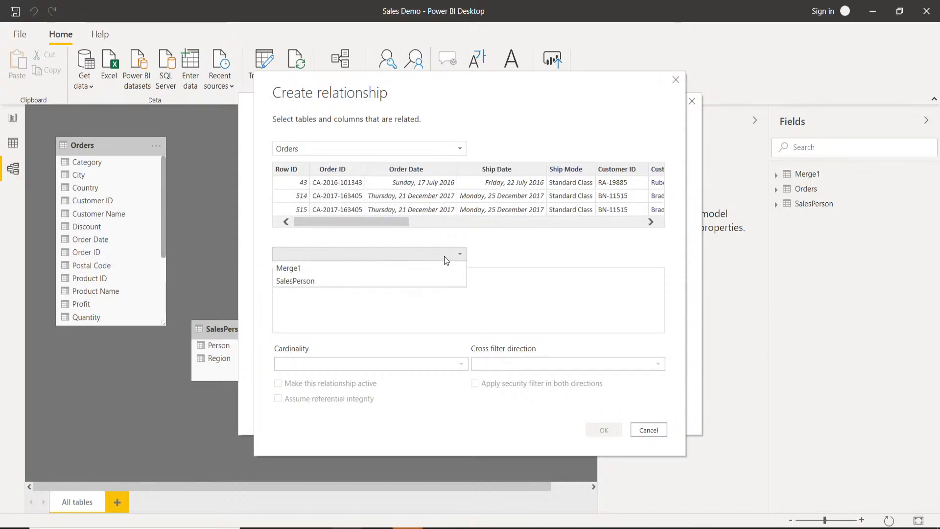
pyautogui.click(300, 284)
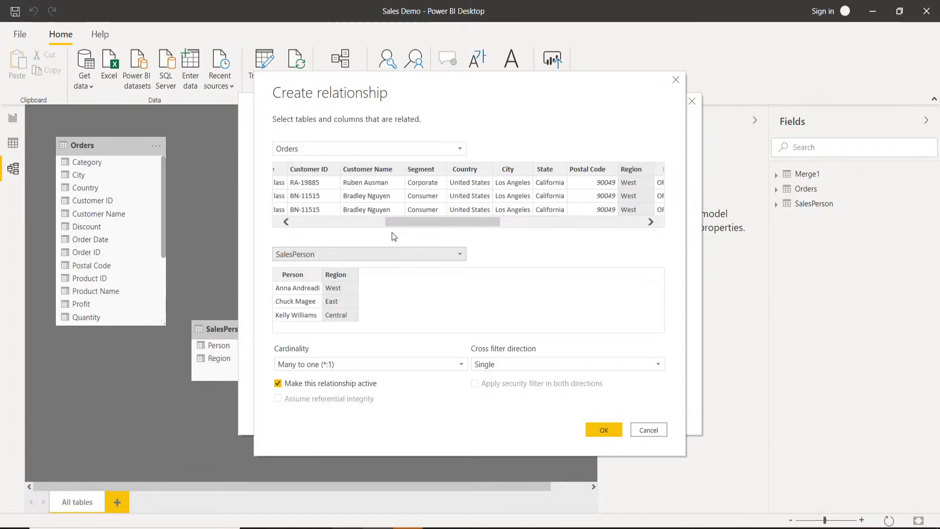
pyautogui.moveTo(424, 222); pyautogui.dragTo(444, 223)
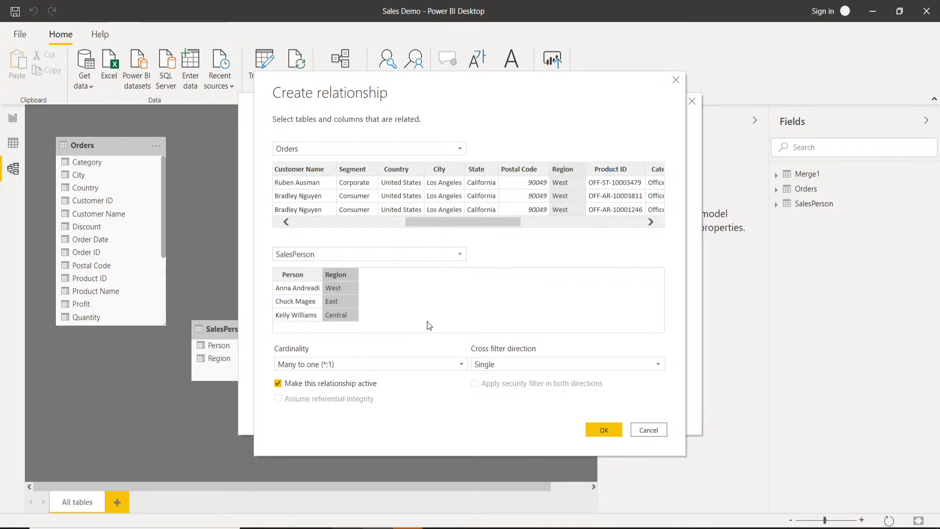
# Review the cardinality and cross filter options, keep Many to one and Single, and create the relationship.
pyautogui.click(463, 366)
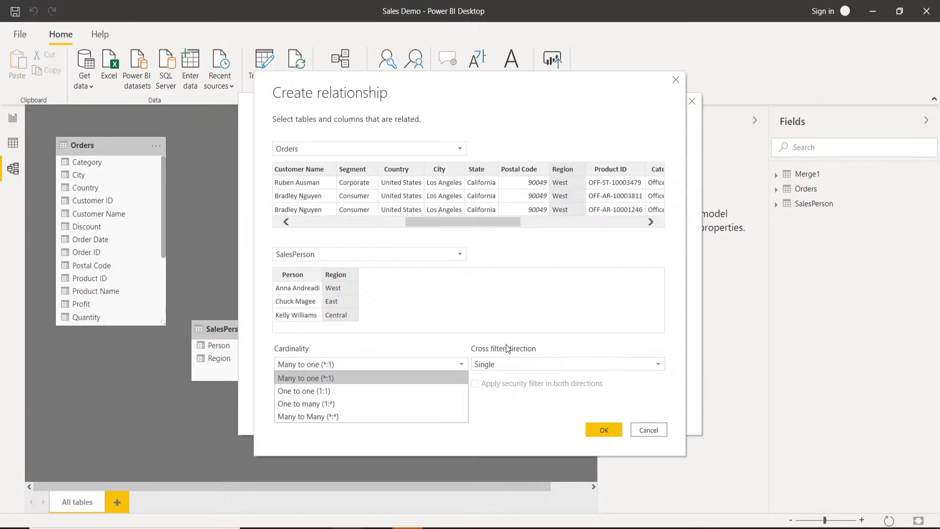
pyautogui.click(480, 312)
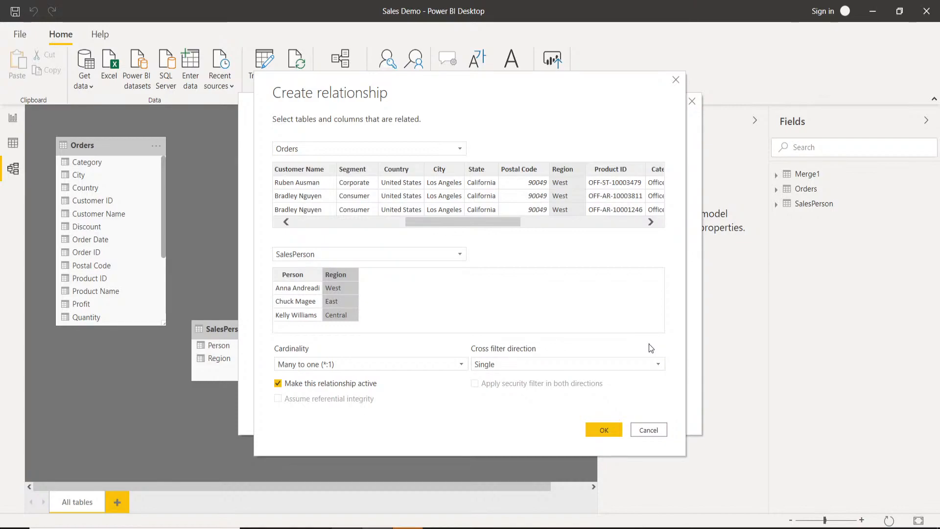
pyautogui.click(659, 362)
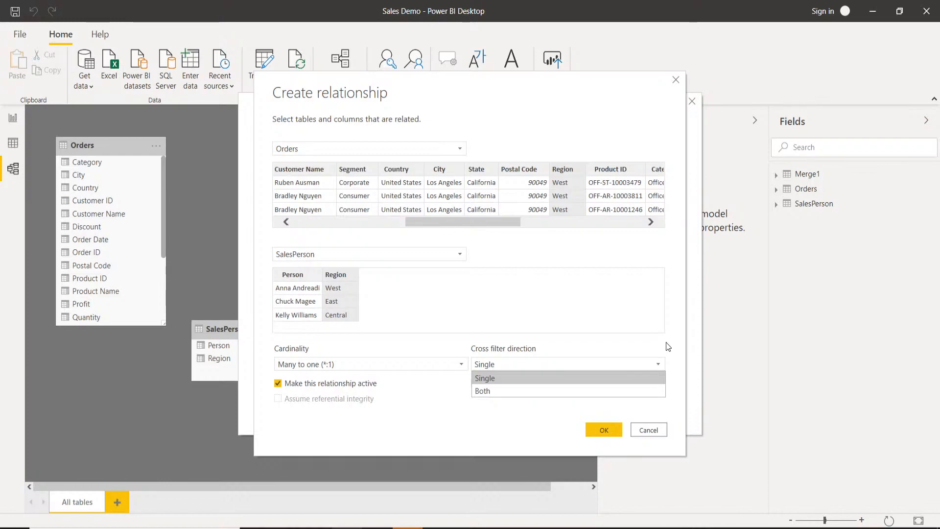
pyautogui.click(666, 346)
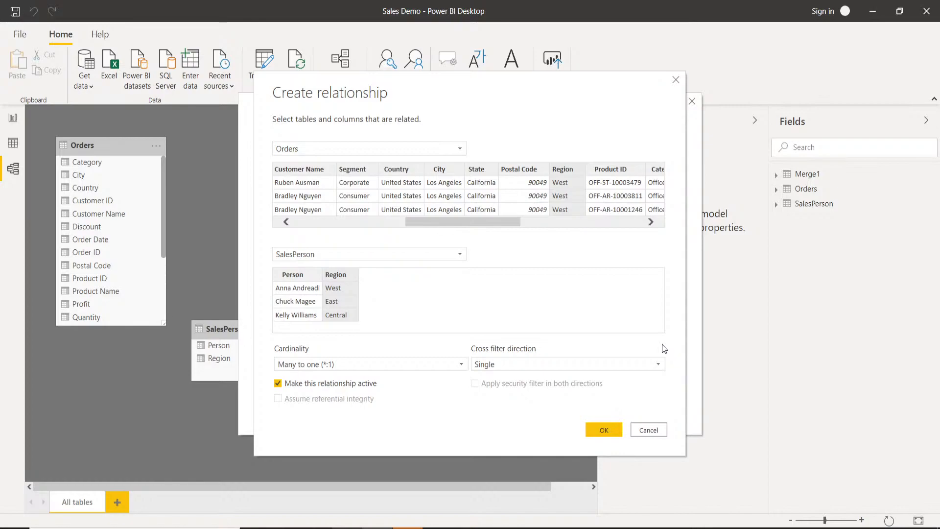
pyautogui.click(607, 426)
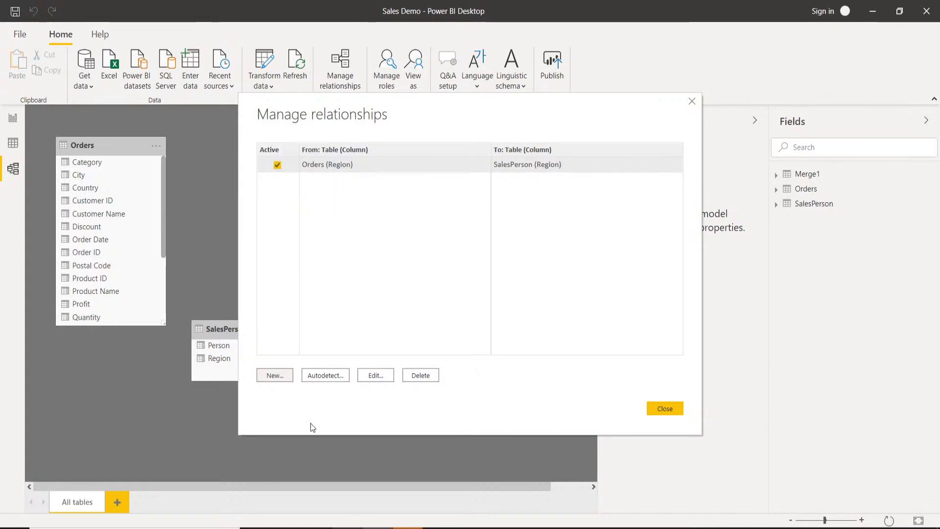
pyautogui.click(663, 412)
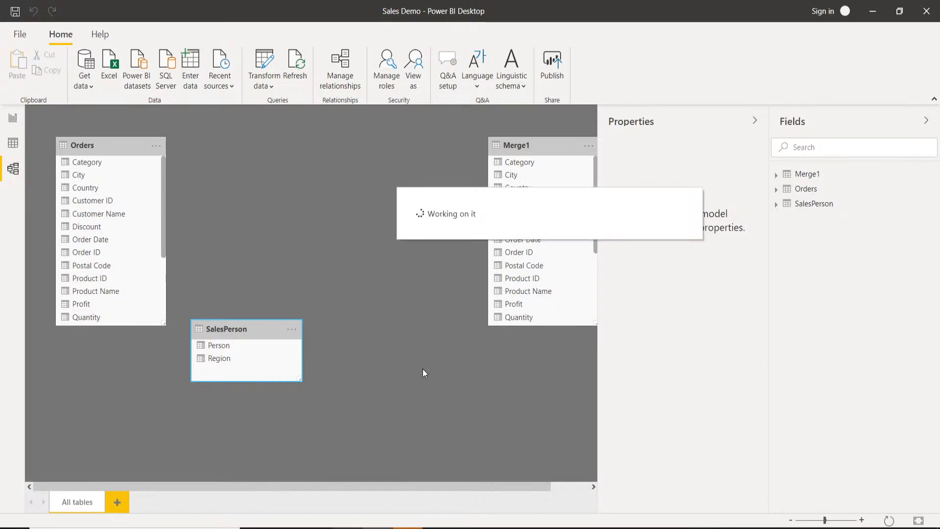
# Move the SalesPerson table clear of the relationship line, and check the Sales by Person chart in the report.
pyautogui.moveTo(211, 345); pyautogui.dragTo(329, 371)
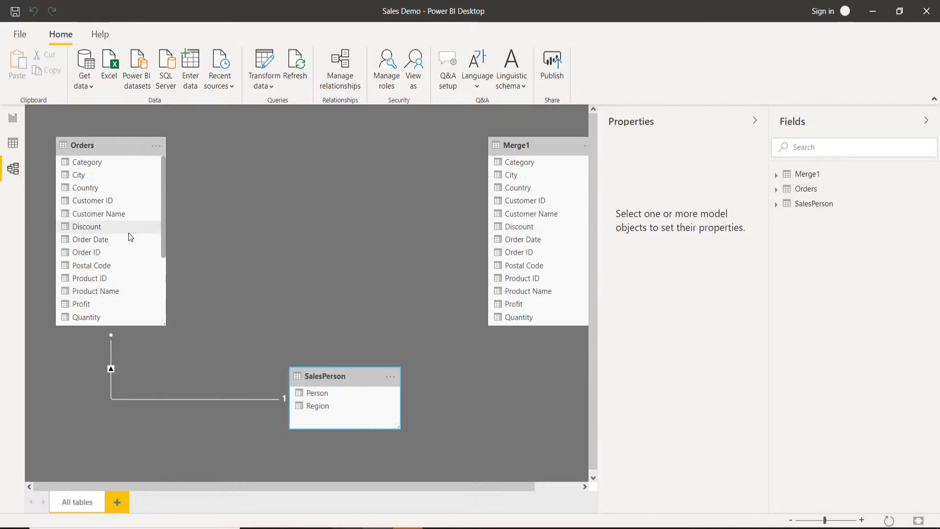
pyautogui.click(14, 122)
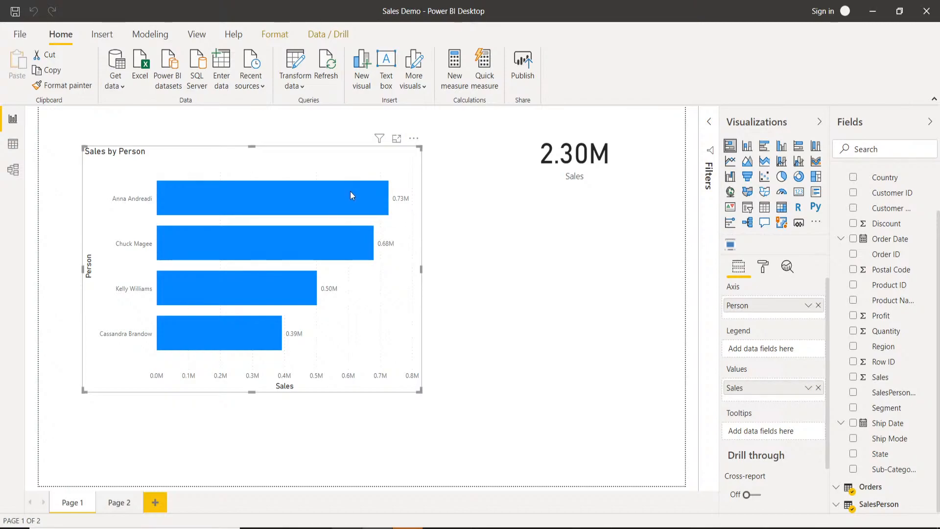
pyautogui.moveTo(351, 191)
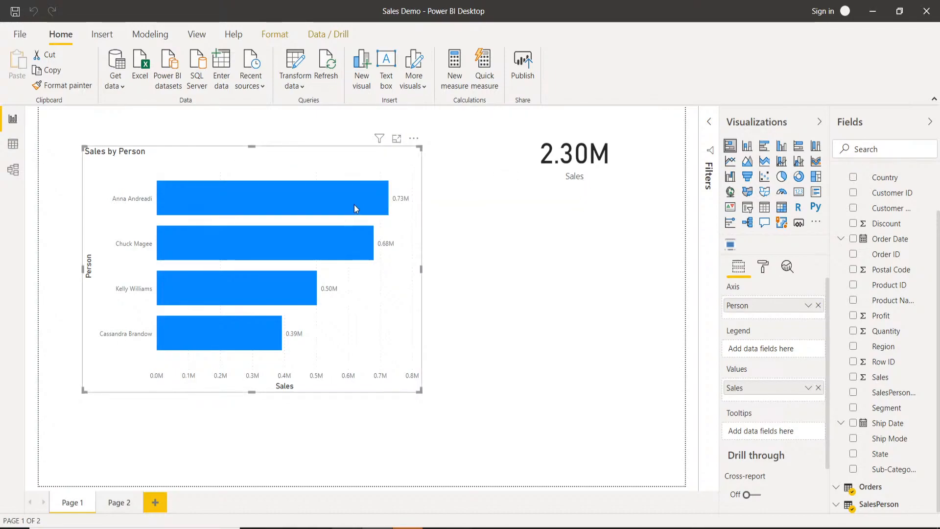
pyautogui.moveTo(312, 195)
pyautogui.click(584, 344)
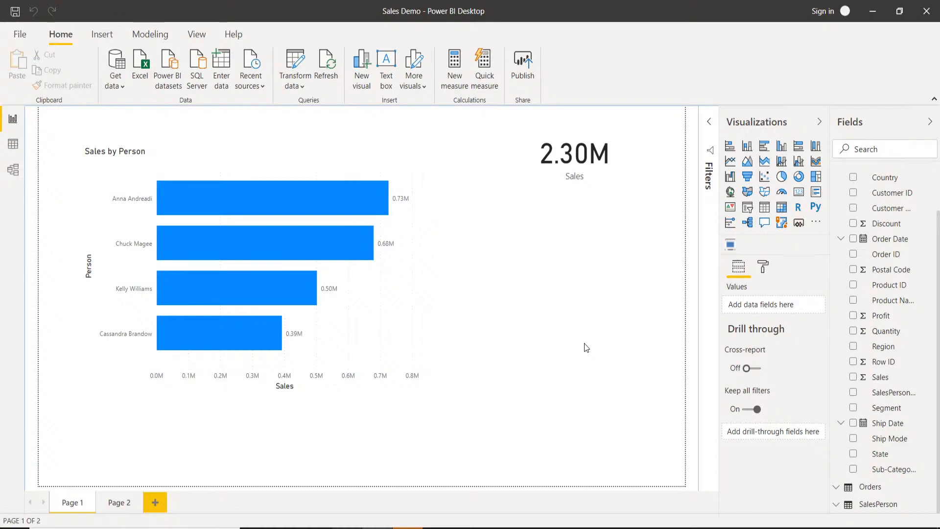
# Delete the model relationship between Orders and SalesPerson, and check the relationship manager.
pyautogui.click(13, 171)
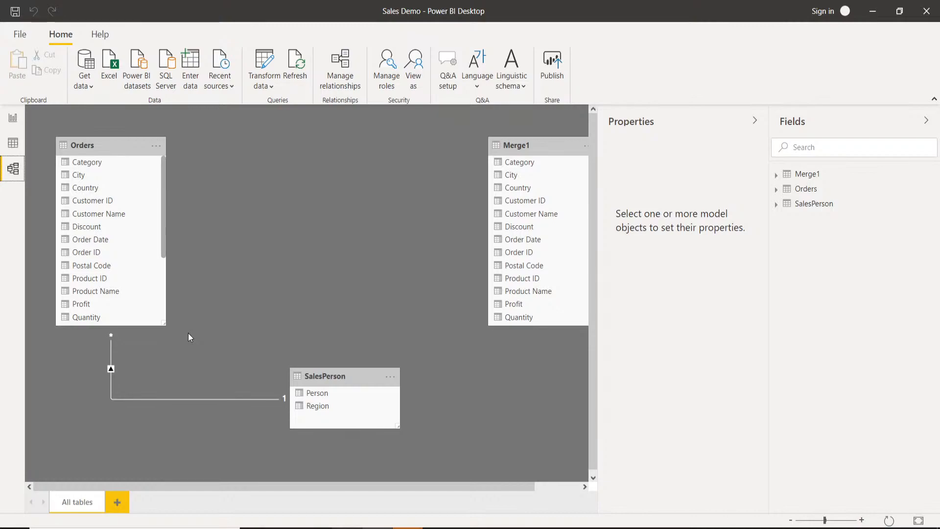
pyautogui.rightClick(210, 400)
pyautogui.click(228, 409)
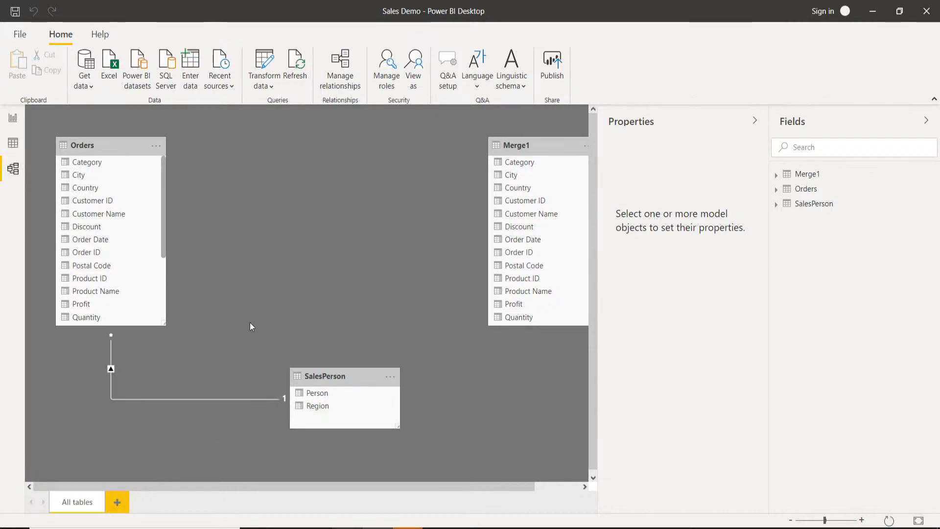
pyautogui.click(523, 291)
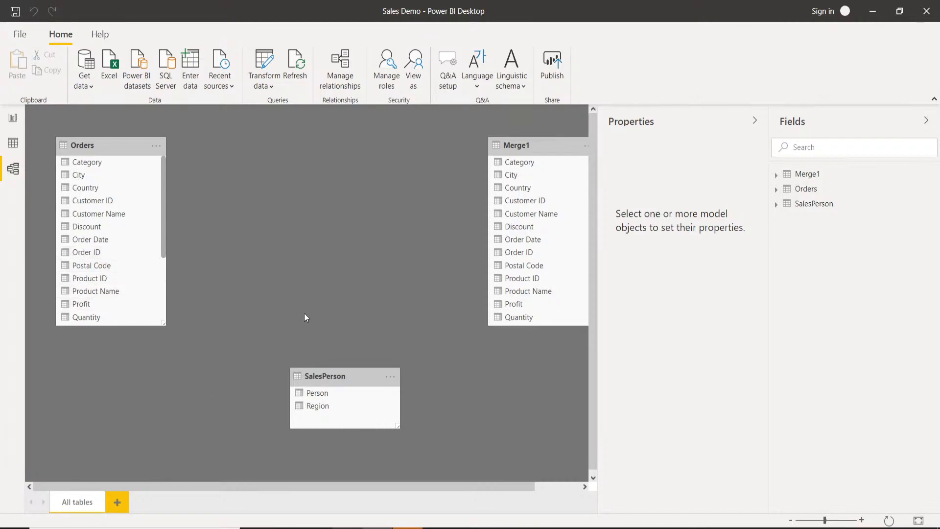
pyautogui.click(341, 80)
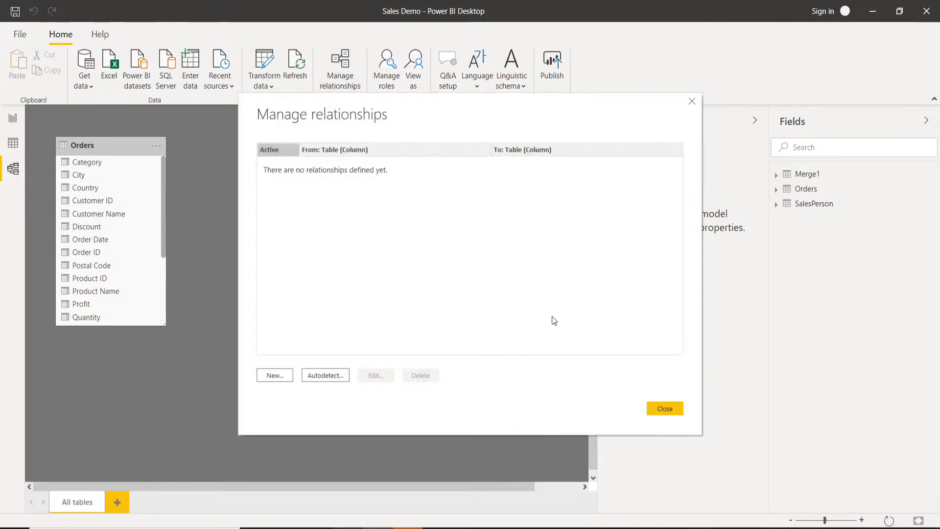
pyautogui.click(692, 103)
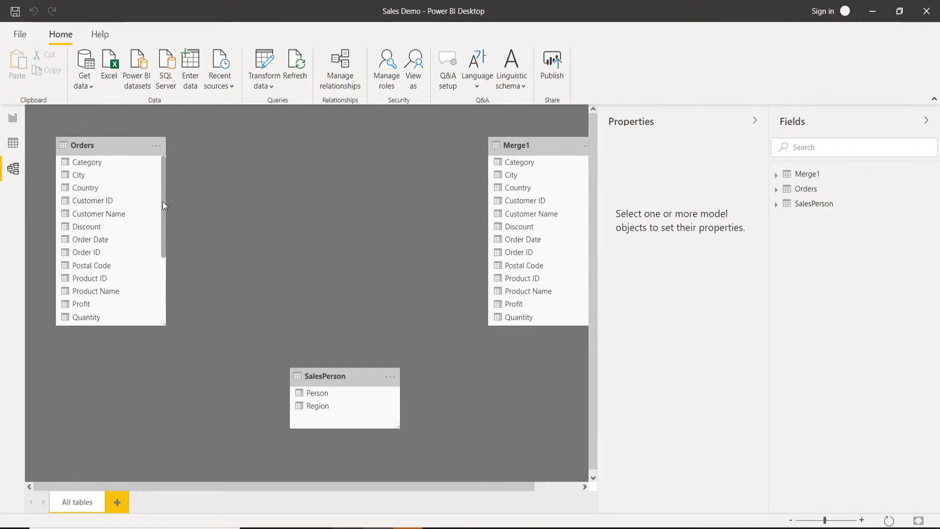
# Link the Region field of Orders directly to the Region field of SalesPerson in the model diagram.
pyautogui.moveTo(163, 204); pyautogui.dragTo(163, 246)
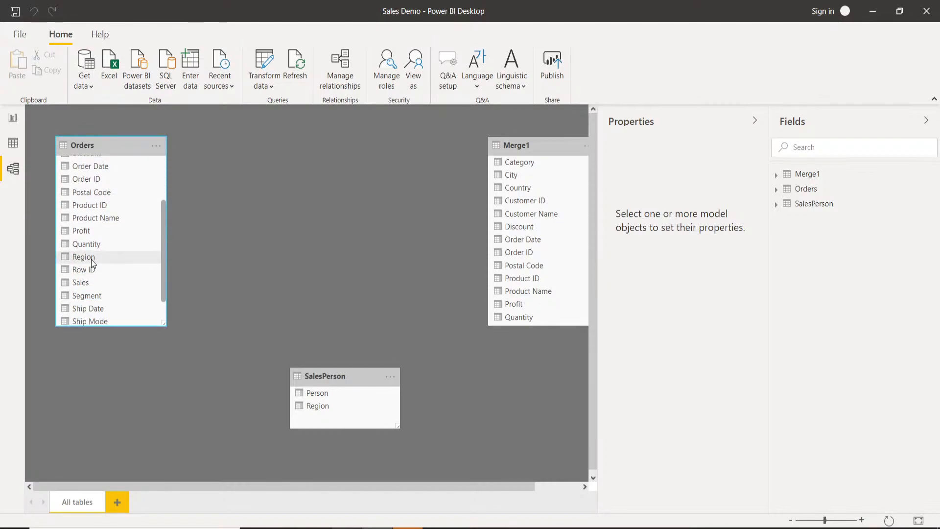
pyautogui.moveTo(91, 265); pyautogui.dragTo(305, 406)
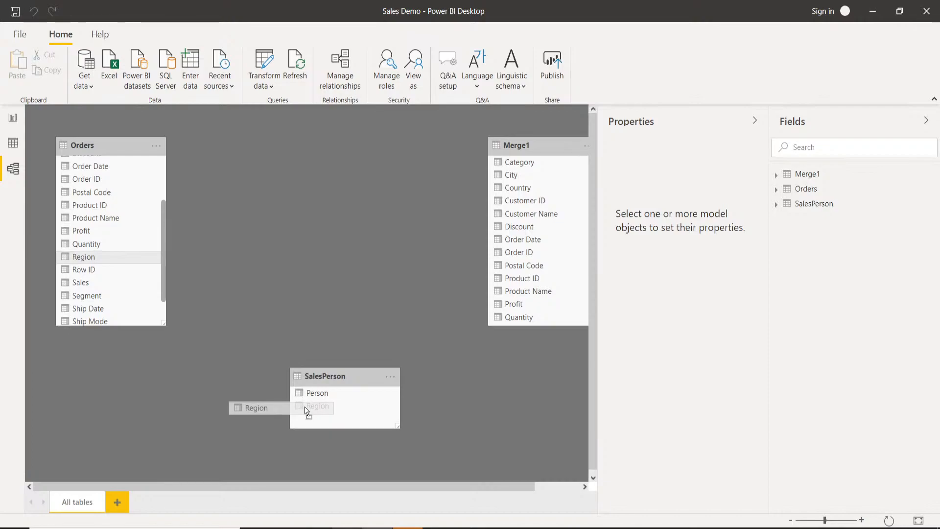
pyautogui.moveTo(304, 406); pyautogui.dragTo(305, 406)
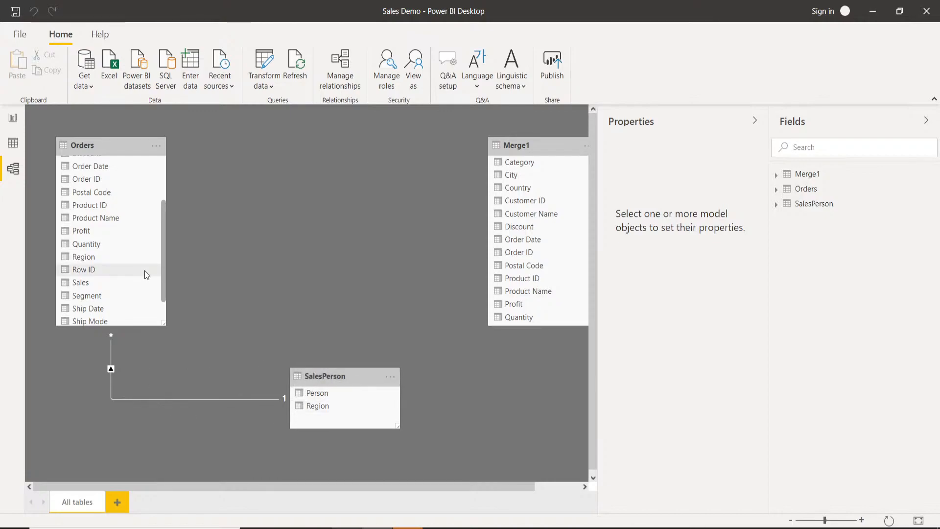
# Review the properties of the relationship between Orders and SalesPerson from the model diagram, and leave them without changes.
pyautogui.rightClick(183, 401)
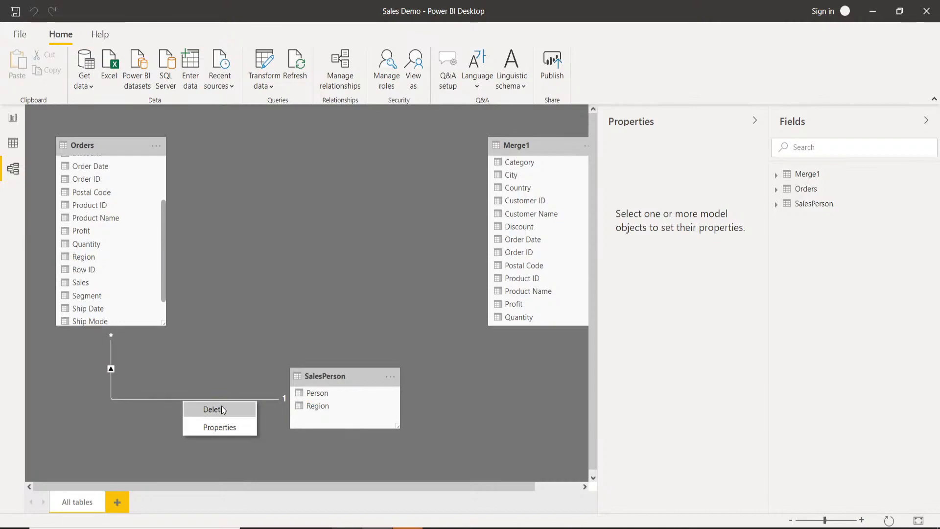
pyautogui.click(220, 427)
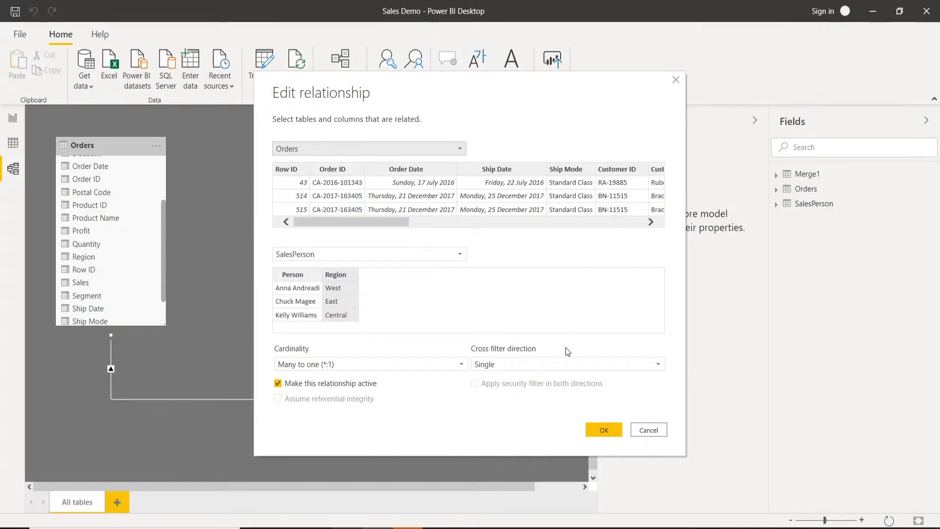
pyautogui.click(649, 430)
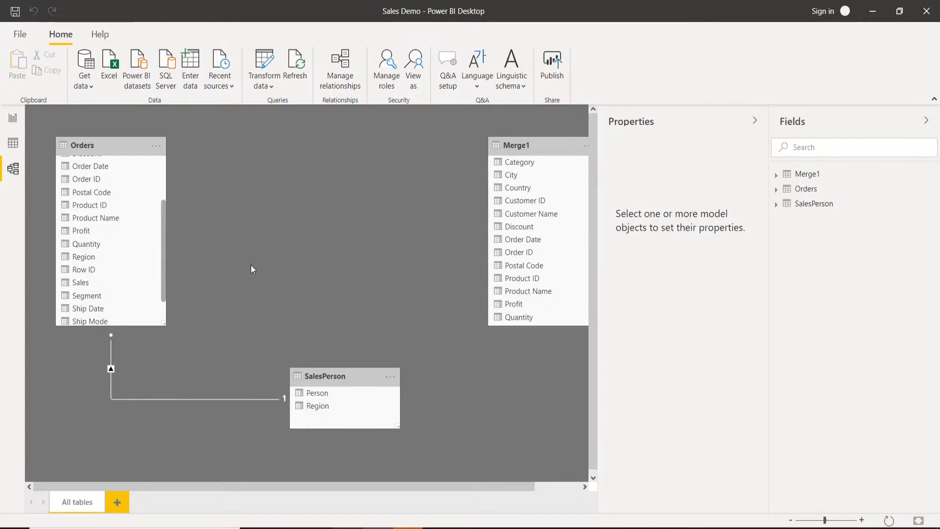
# Open the Orders to SalesPerson relationship for editing from the relationship manager, and check which Orders column it uses.
pyautogui.click(347, 87)
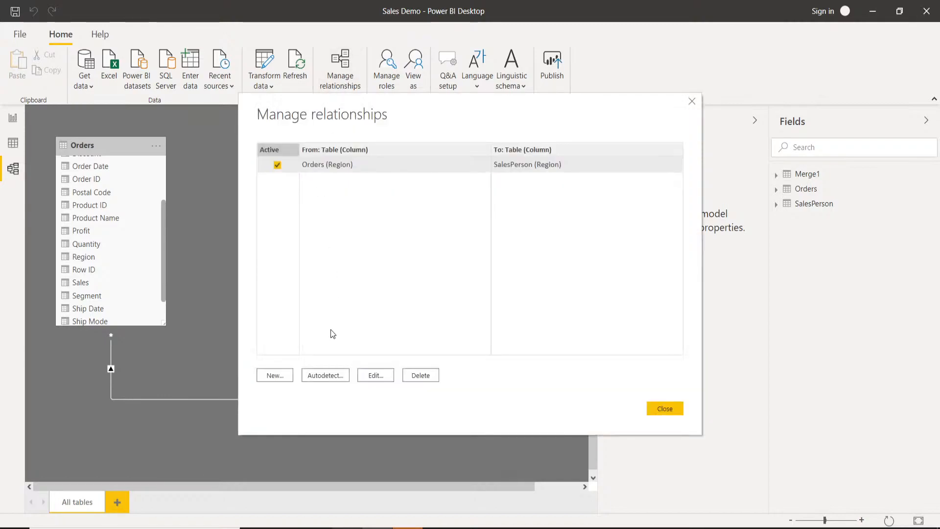
pyautogui.click(374, 375)
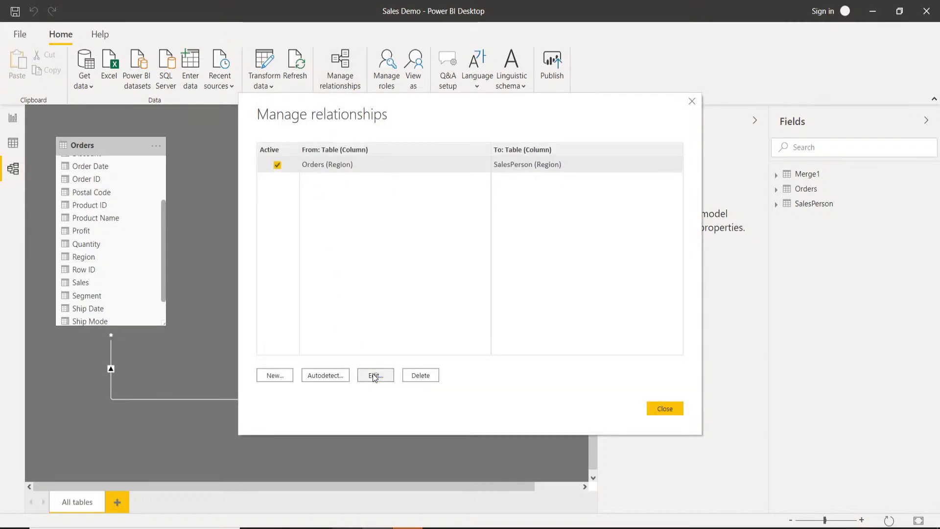
pyautogui.click(373, 376)
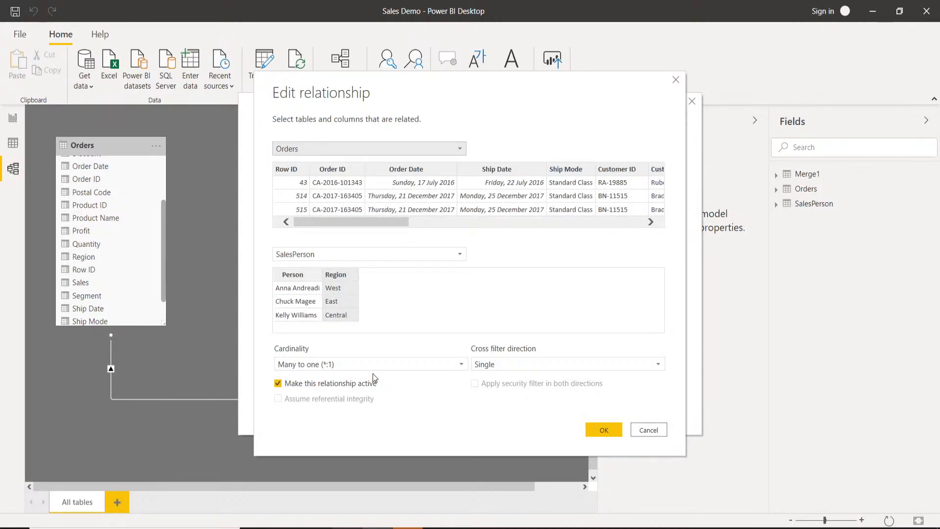
pyautogui.moveTo(389, 221); pyautogui.dragTo(527, 231)
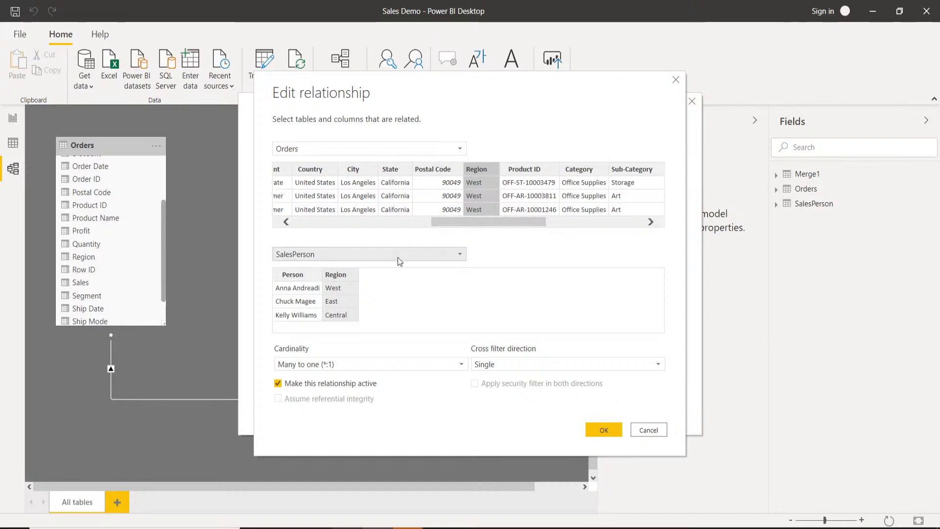
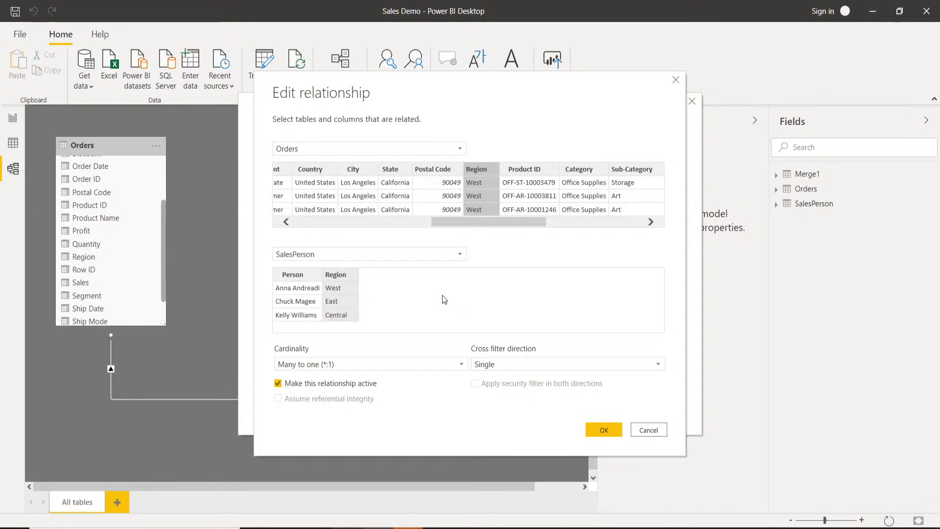
# Leave the relationship manager without changes and open a new blank report in a second Power BI Desktop window.
pyautogui.click(658, 431)
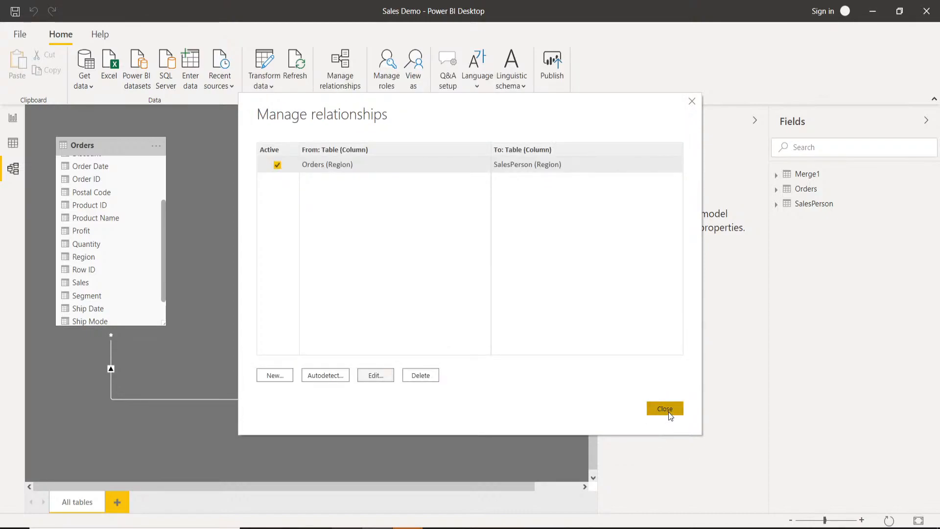
pyautogui.click(667, 412)
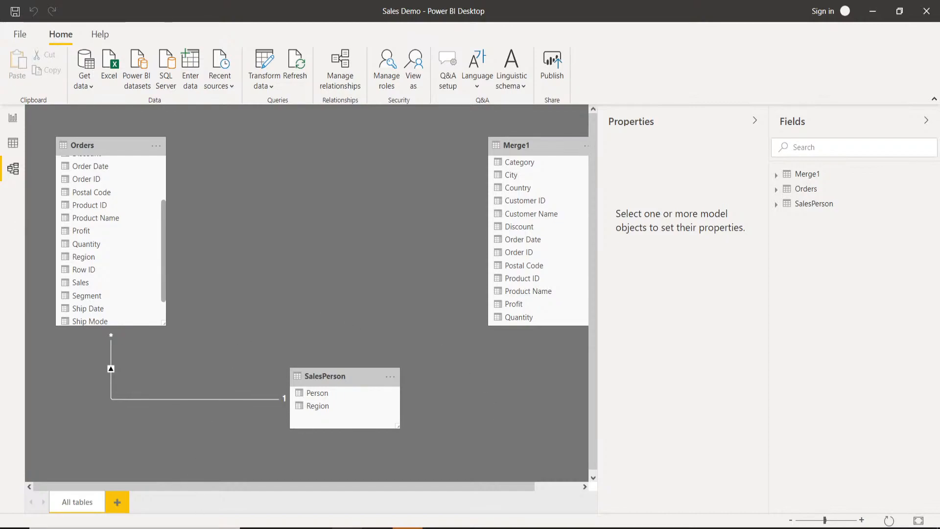
pyautogui.click(134, 528)
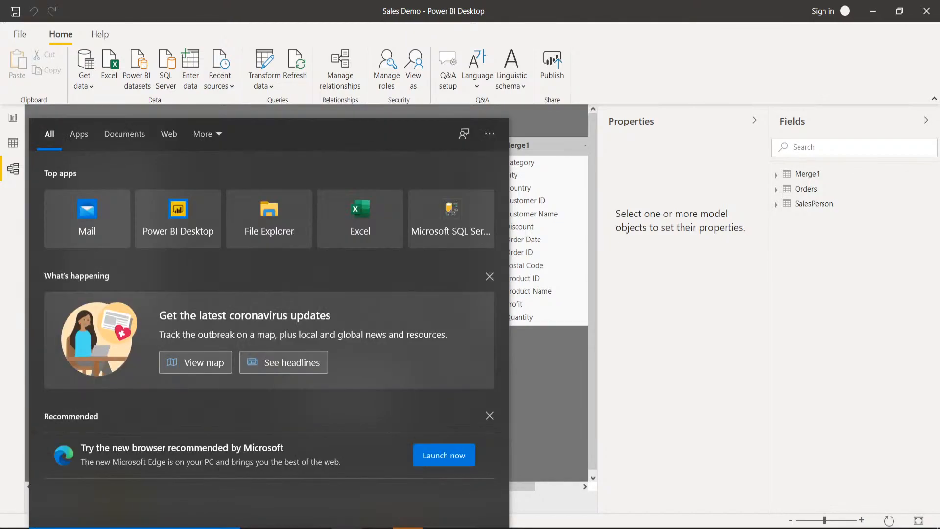
pyautogui.write('power')
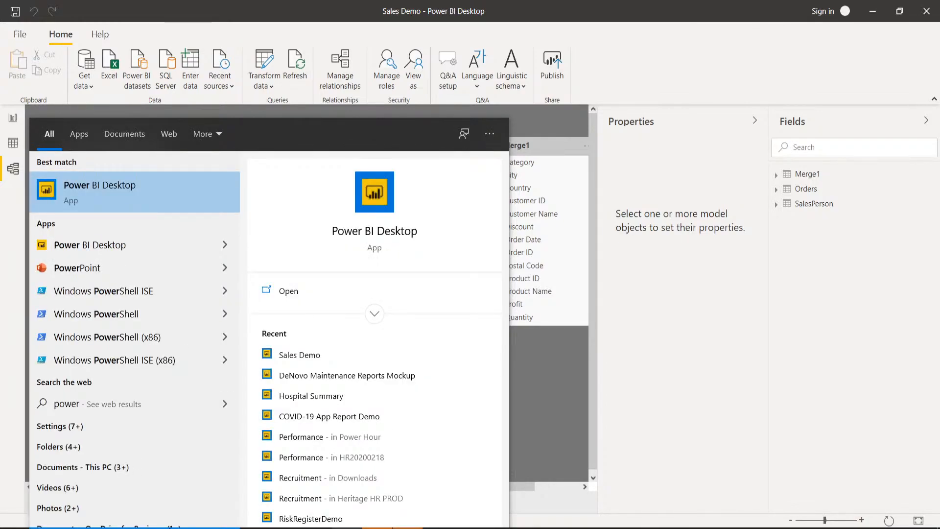
pyautogui.press('Return')
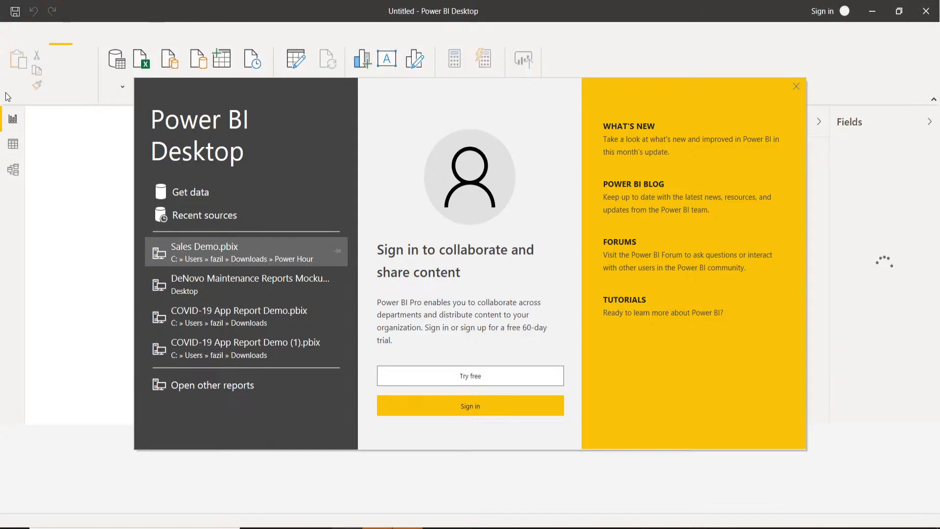
pyautogui.click(793, 86)
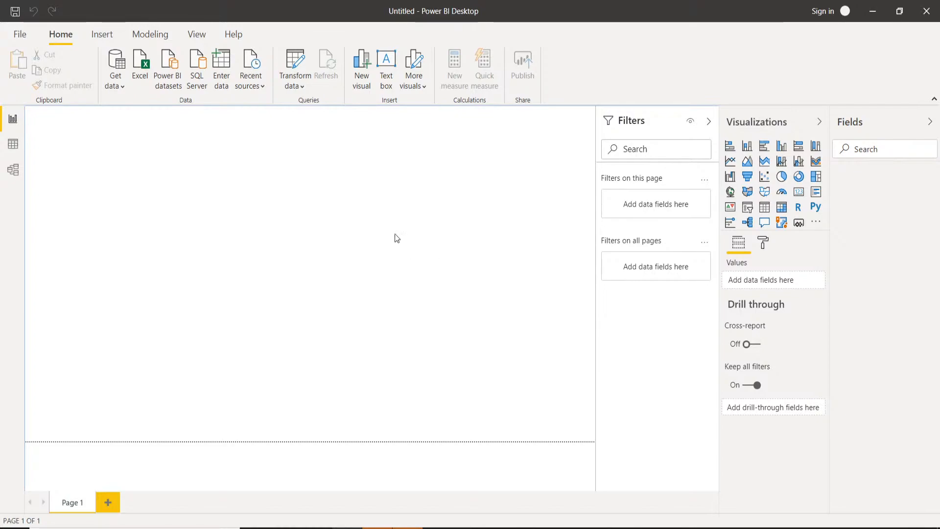
# Load DimProducts, DimSalesPerson, DimTerritory and FactSales from the recent AdventureWorksDW SQL Server source, using the Import connection mode.
pyautogui.click(264, 89)
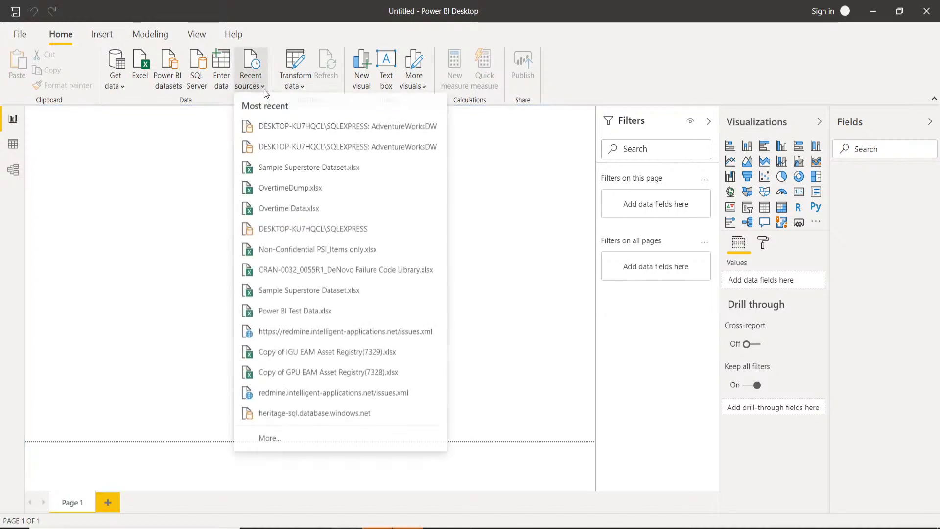
pyautogui.click(317, 128)
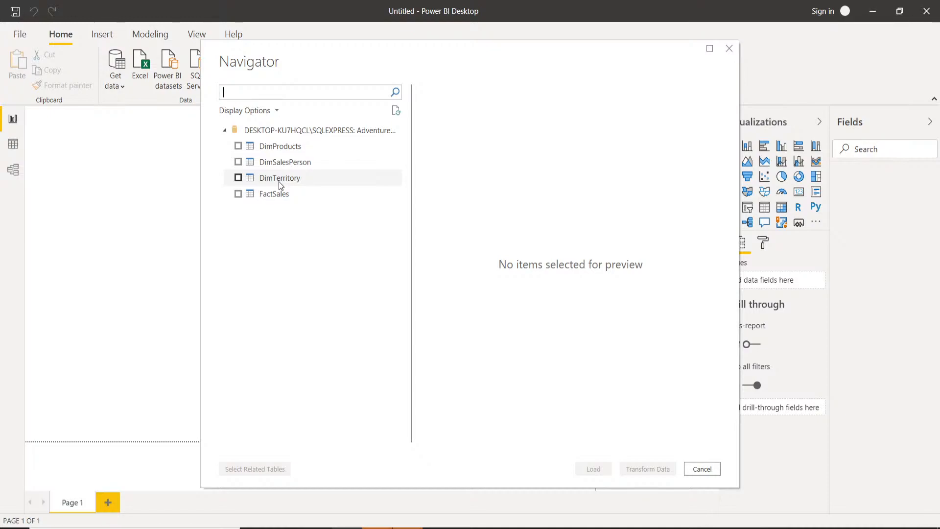
pyautogui.click(238, 146)
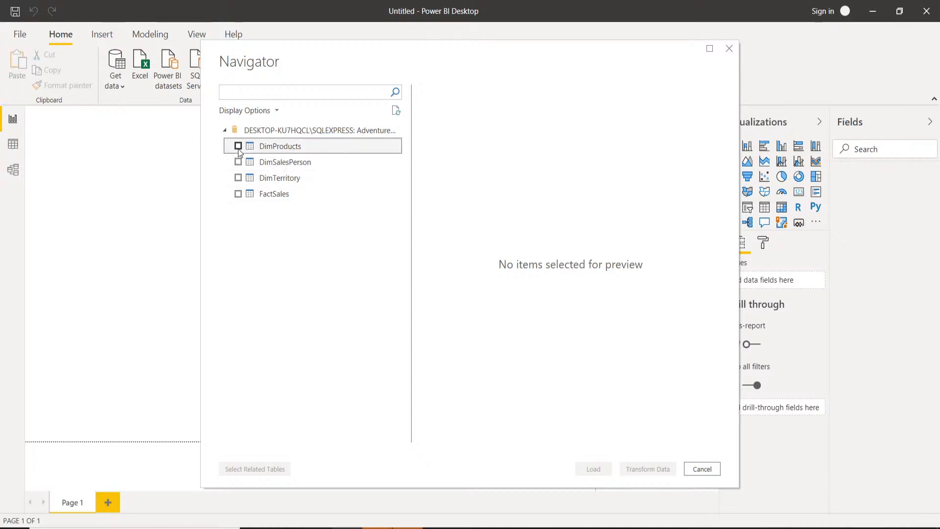
pyautogui.click(239, 162)
pyautogui.click(239, 176)
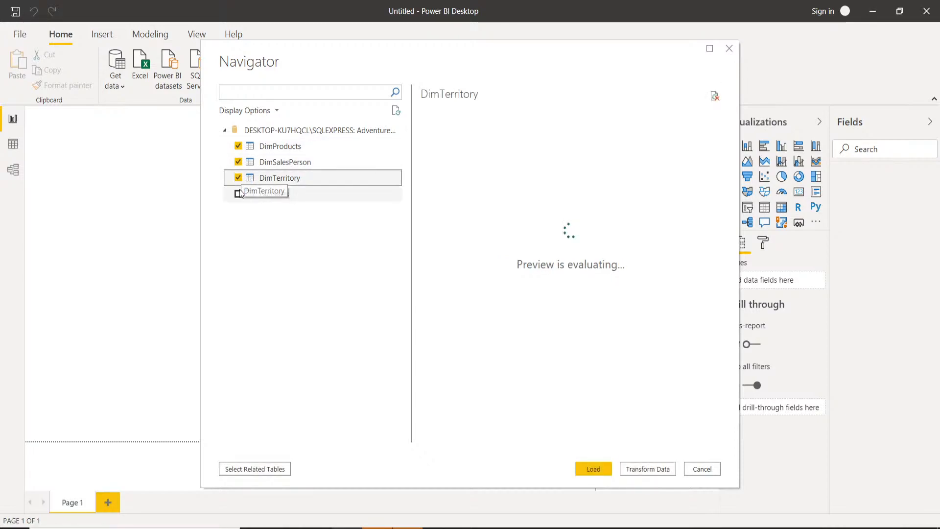
pyautogui.click(239, 194)
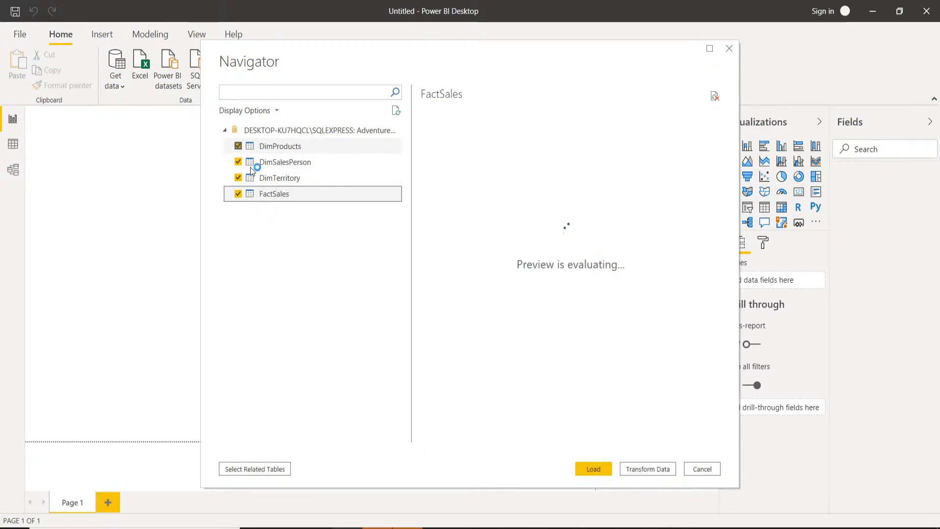
pyautogui.click(594, 469)
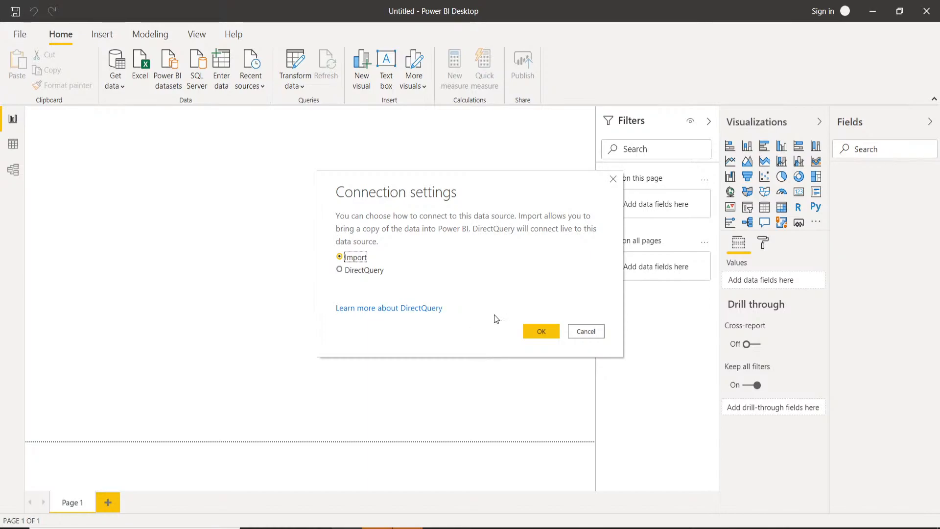
pyautogui.click(534, 336)
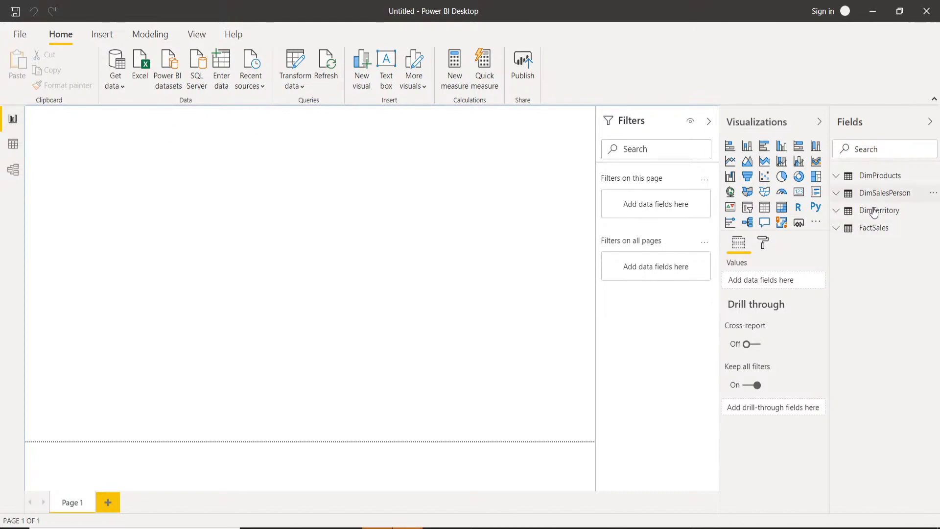
# Examine the rows and key columns of the DimProducts, DimSalesPerson and DimTerritory tables.
pyautogui.click(12, 143)
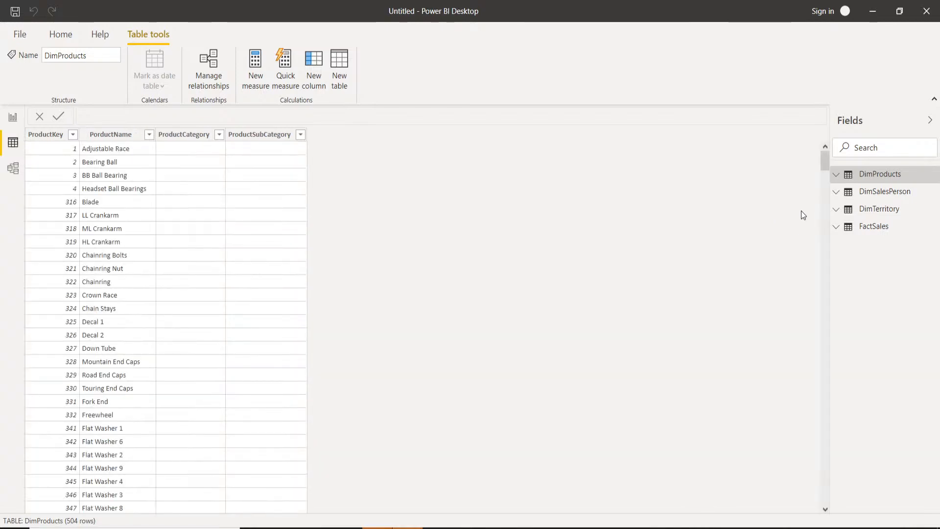
pyautogui.moveTo(895, 175)
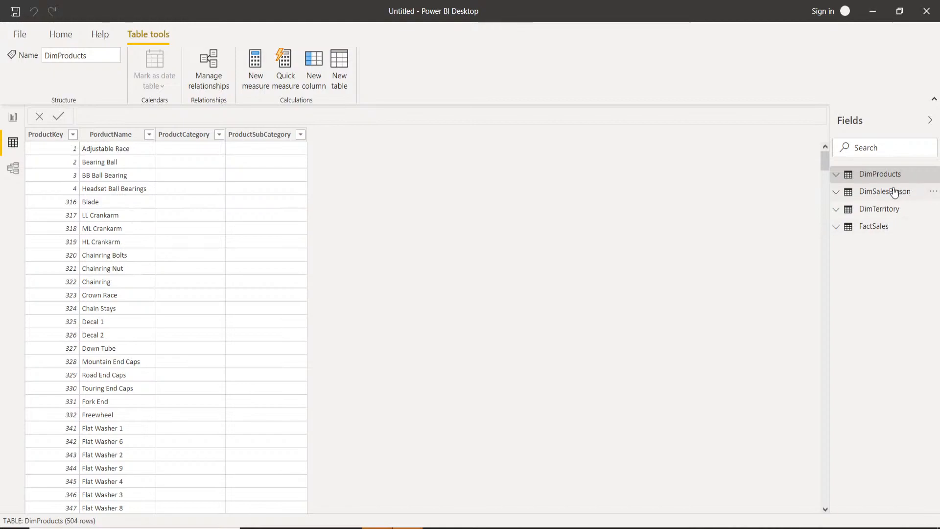
pyautogui.click(877, 194)
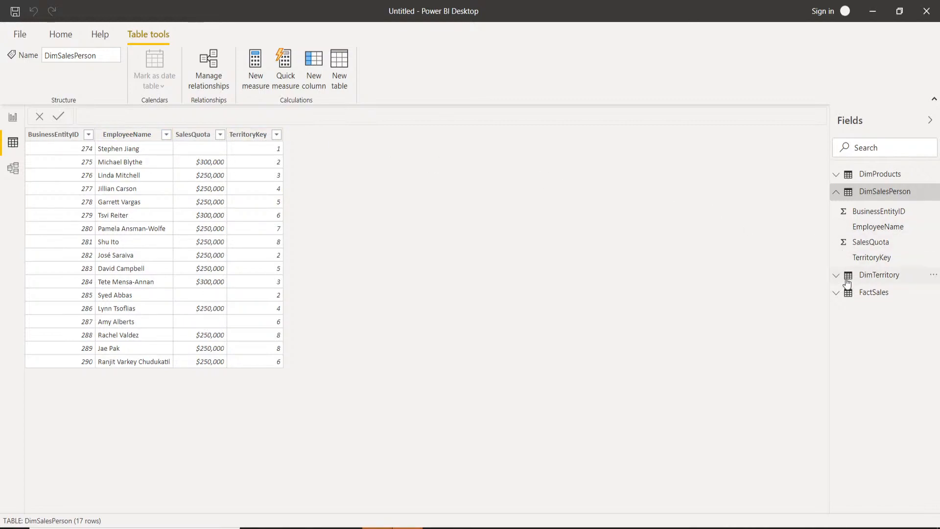
pyautogui.click(840, 197)
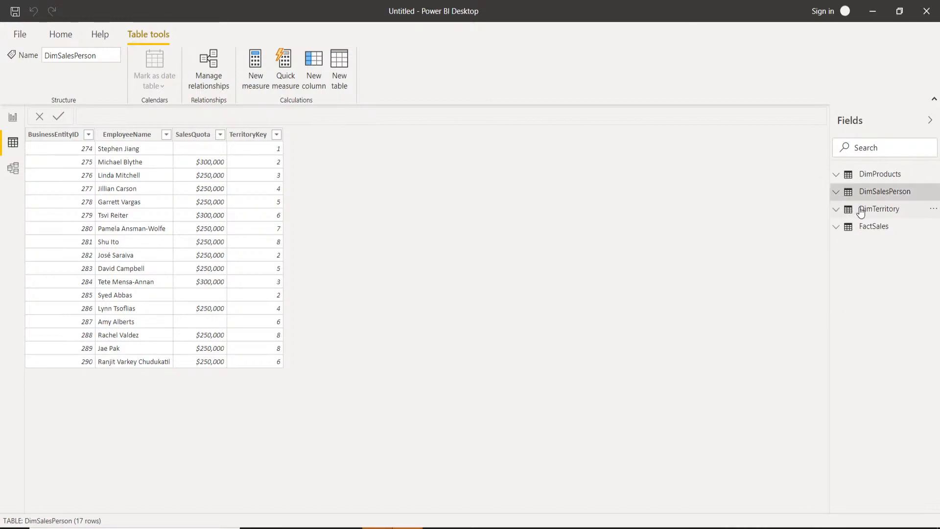
pyautogui.click(861, 210)
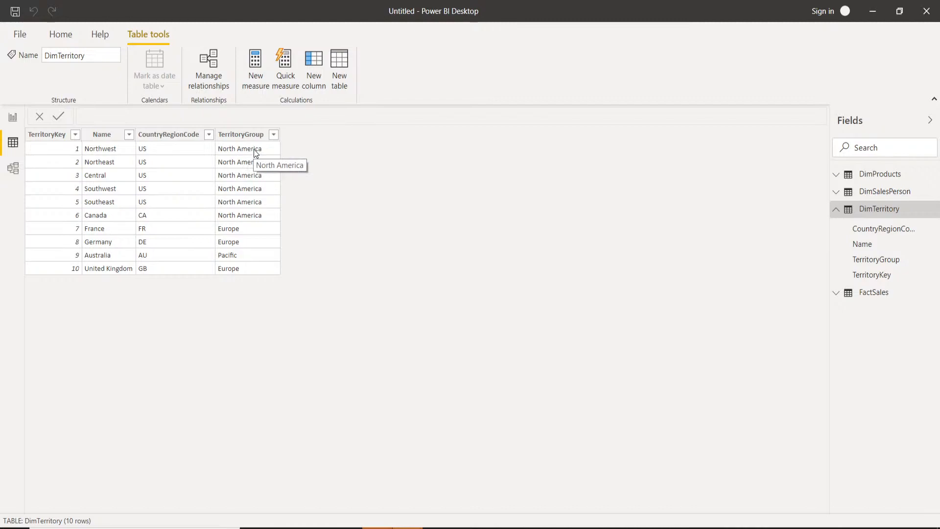
pyautogui.click(837, 211)
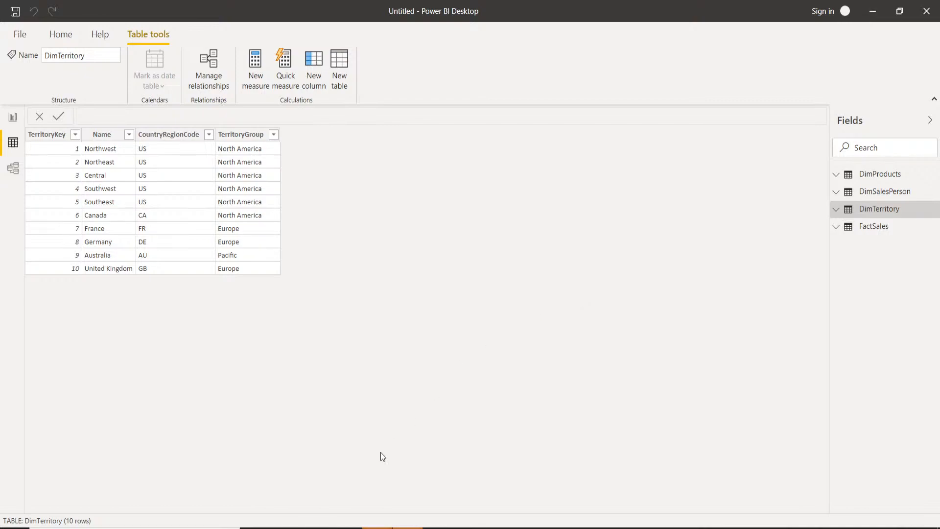
# Delete the relationship between DimTerritory and DimSalesPerson in the model diagram.
pyautogui.click(13, 171)
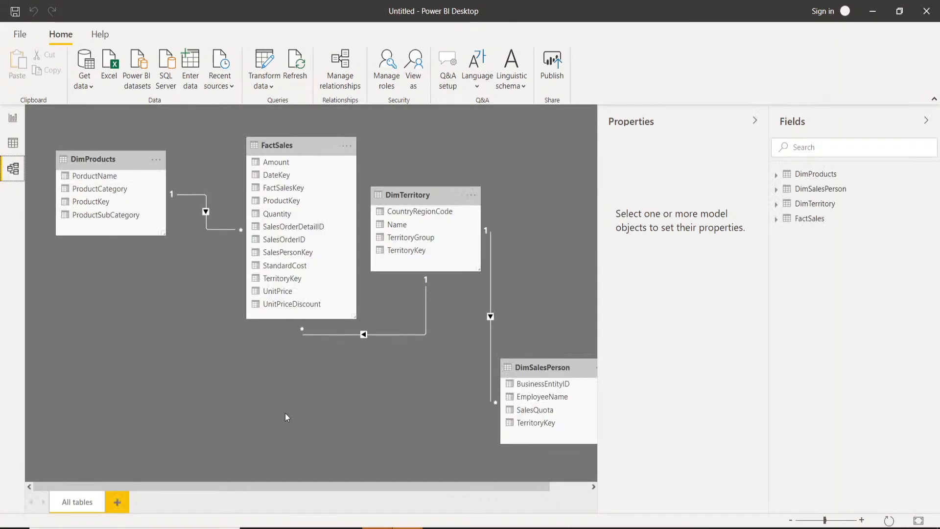
pyautogui.scroll(-1, 401, 413)
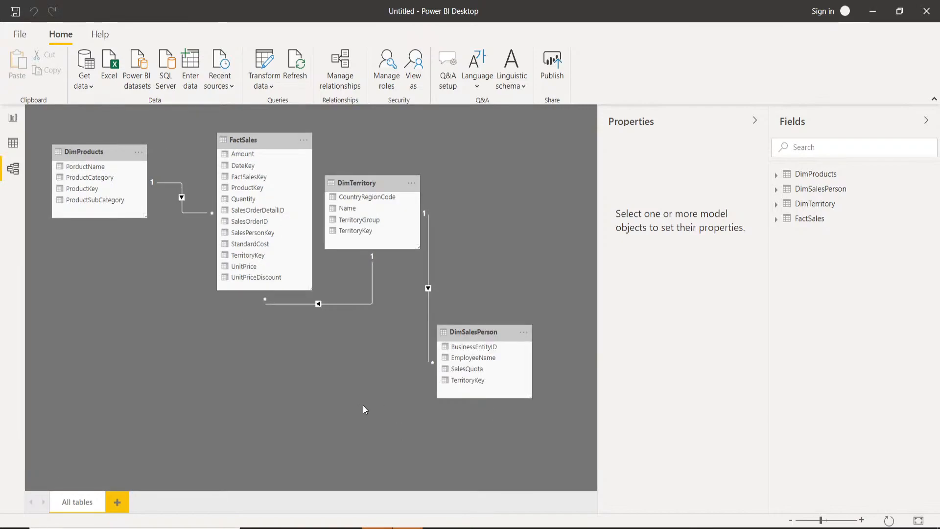
pyautogui.rightClick(429, 235)
pyautogui.click(444, 242)
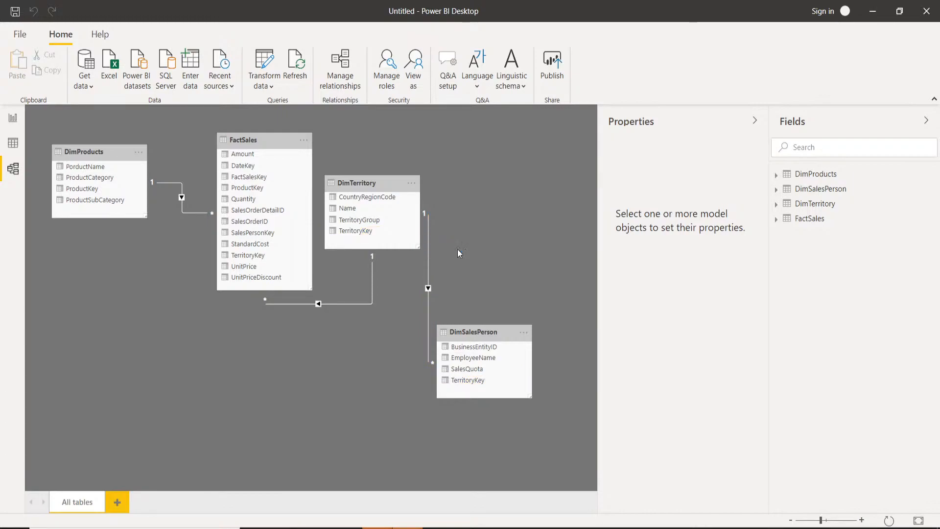
pyautogui.click(528, 289)
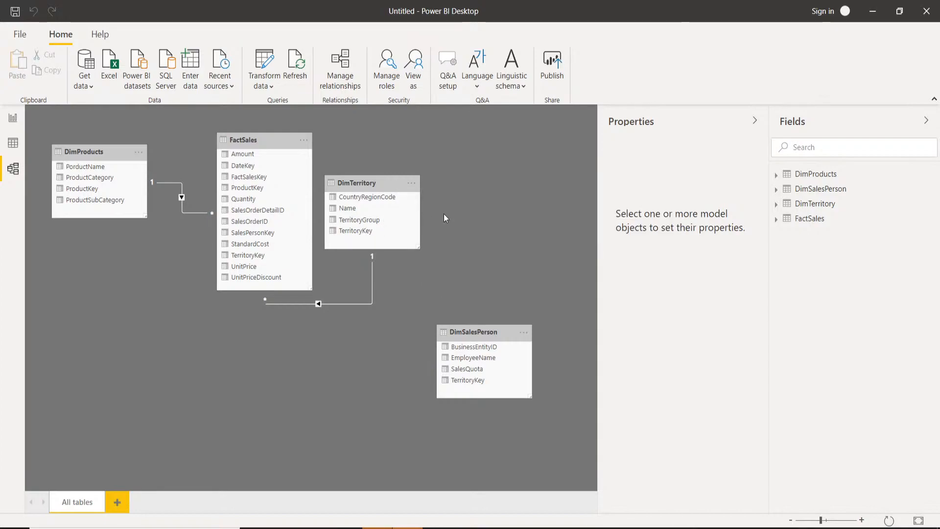
# Arrange the model diagram with DimSalesPerson below DimProducts, FactSales in the middle and DimTerritory on its other side.
pyautogui.moveTo(482, 331); pyautogui.dragTo(57, 325)
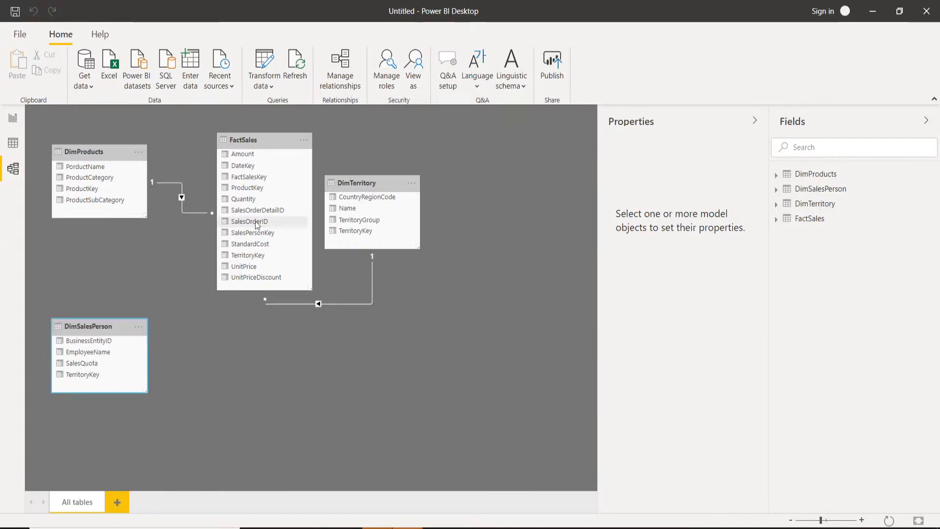
pyautogui.moveTo(350, 185); pyautogui.dragTo(514, 233)
pyautogui.moveTo(278, 140); pyautogui.dragTo(326, 142)
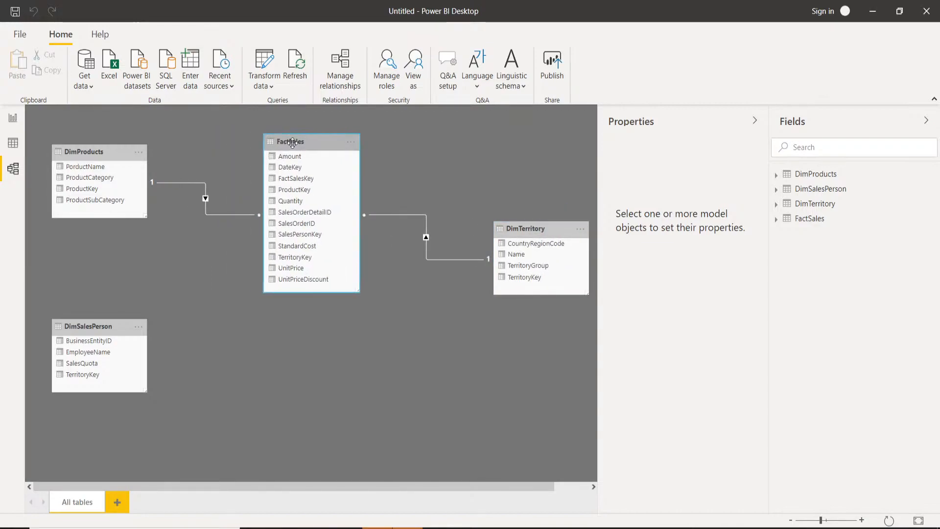
pyautogui.moveTo(299, 146); pyautogui.dragTo(306, 197)
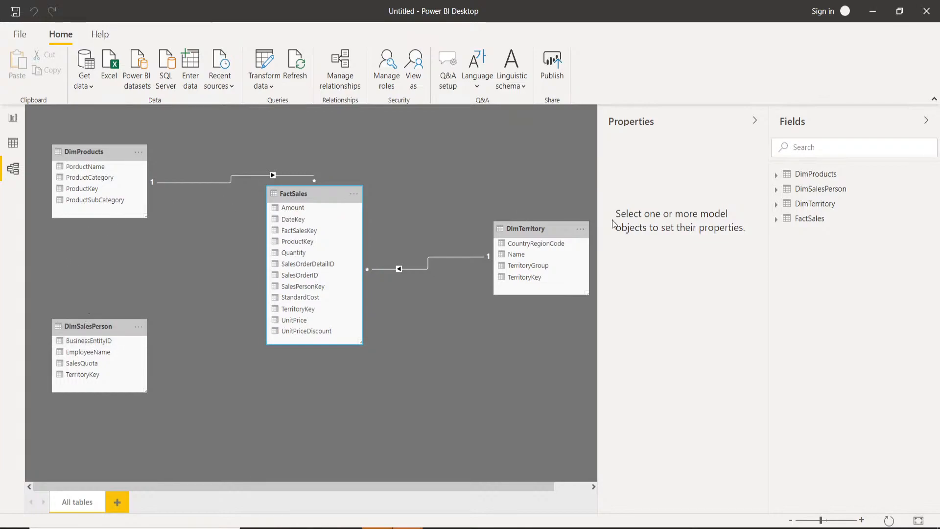
# Check the key columns in the DimSalesPerson data, and relate FactSales SalesPersonKey to DimSalesPerson BusinessEntityID in the model diagram.
pyautogui.click(13, 143)
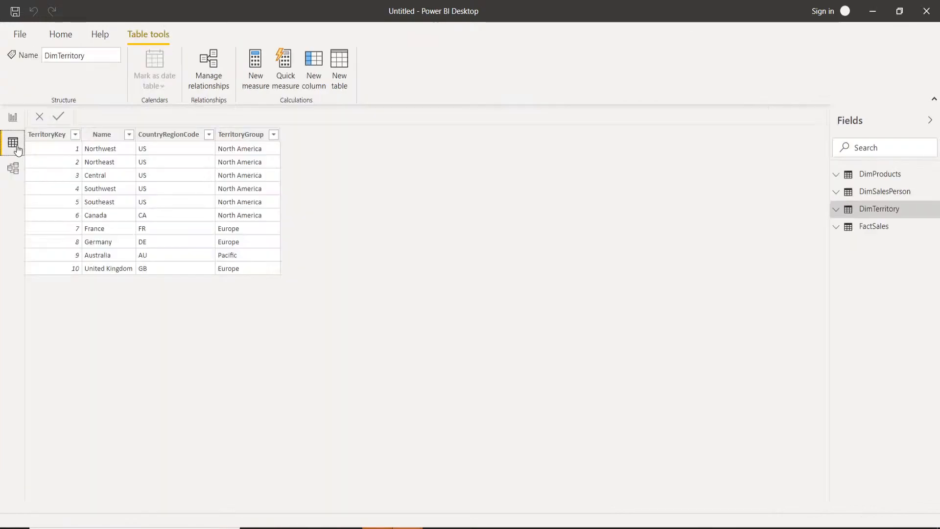
pyautogui.click(874, 192)
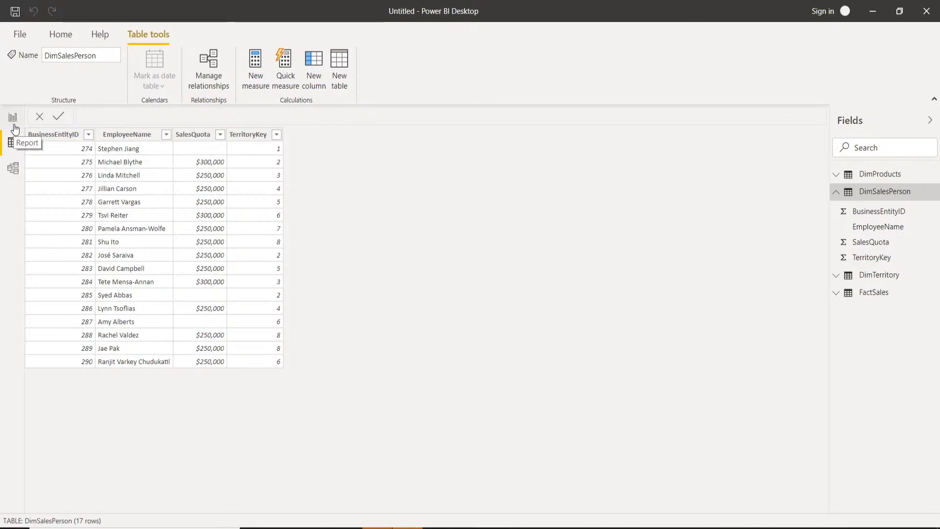
pyautogui.click(12, 168)
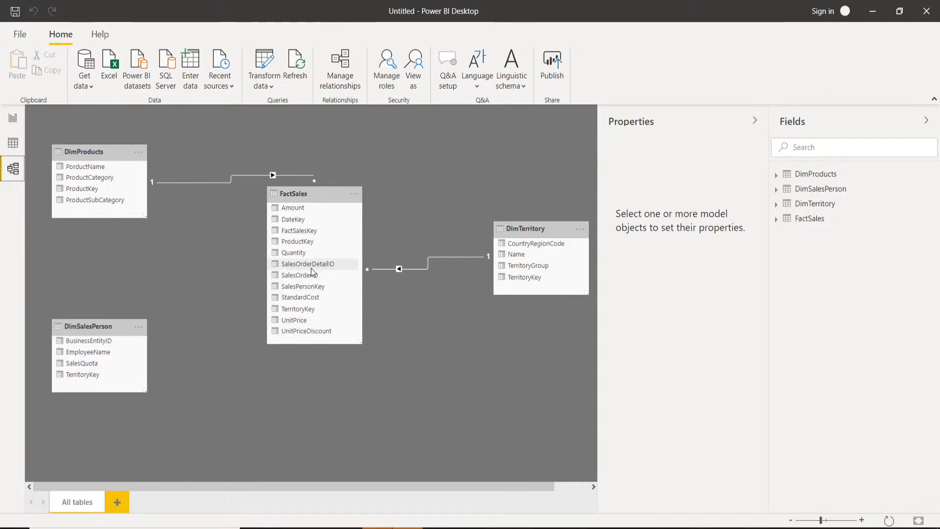
pyautogui.moveTo(292, 286); pyautogui.dragTo(104, 345)
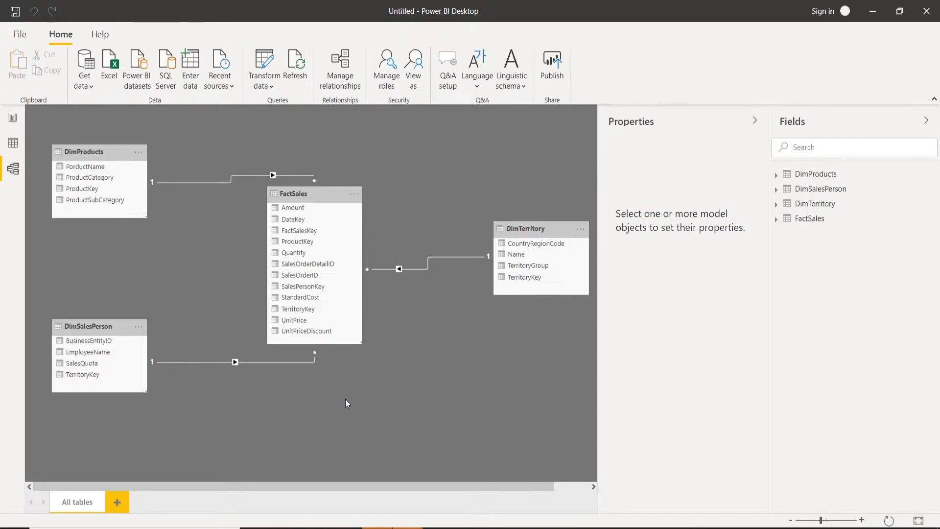
# Spread DimTerritory, DimProducts and DimSalesPerson further around FactSales so the relationship lines are easy to follow.
pyautogui.moveTo(540, 224); pyautogui.dragTo(506, 203)
pyautogui.moveTo(122, 164); pyautogui.dragTo(118, 196)
pyautogui.moveTo(84, 326); pyautogui.dragTo(83, 400)
pyautogui.scroll(-1, 457, 336)
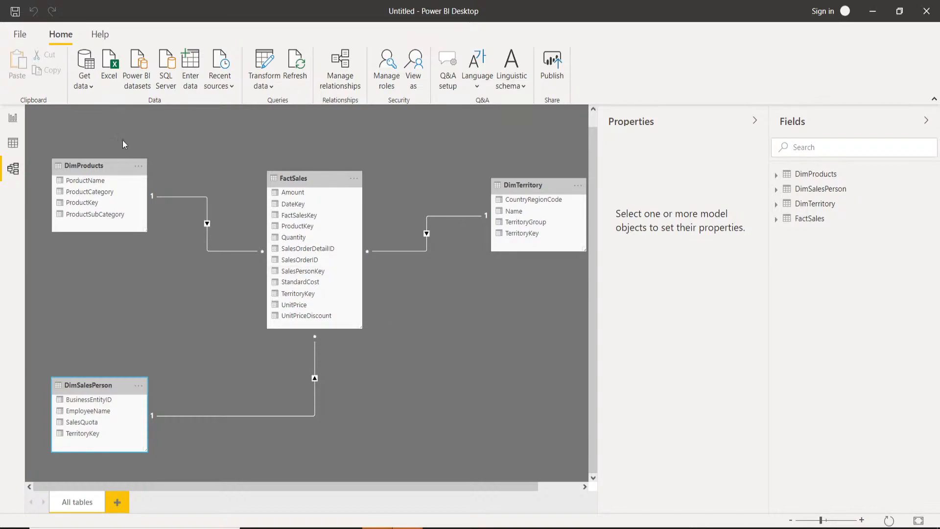
# Turn off autodetection of new relationships after data is loaded in the current file's data load options.
pyautogui.click(20, 40)
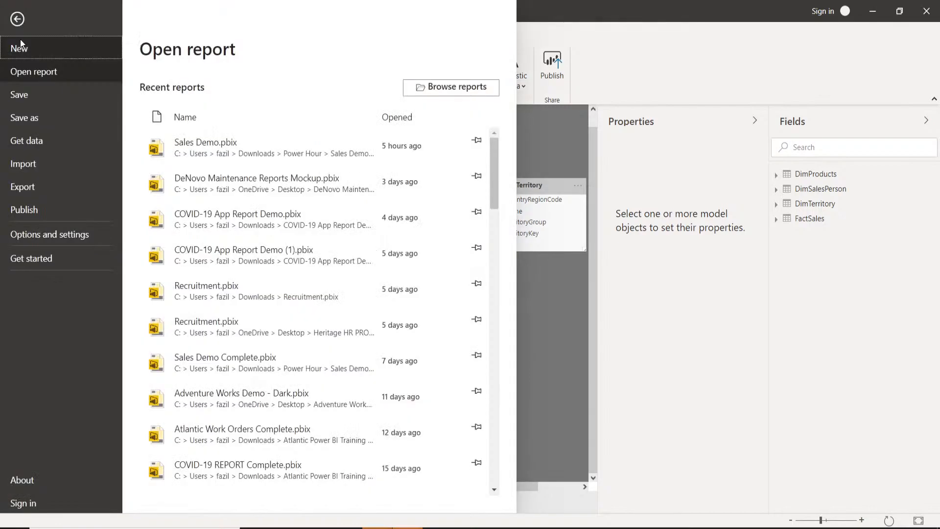
pyautogui.click(44, 237)
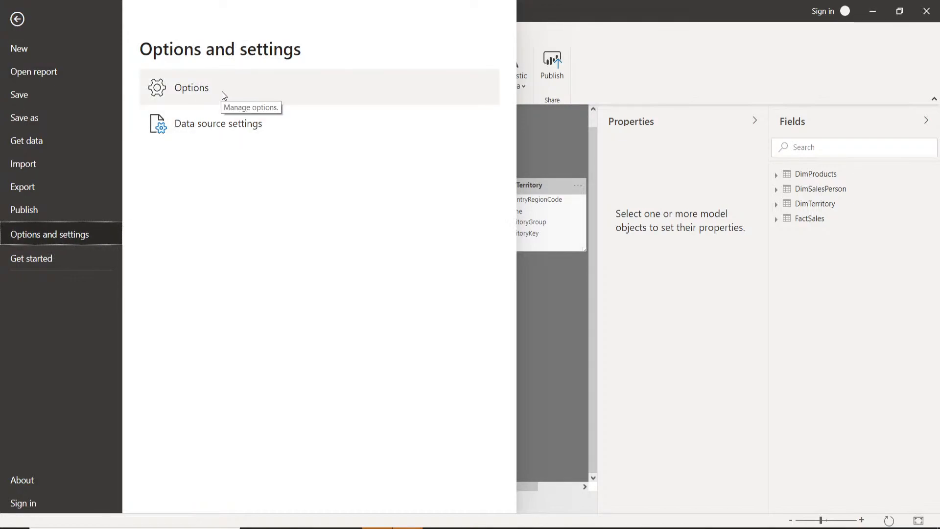
pyautogui.press('Escape')
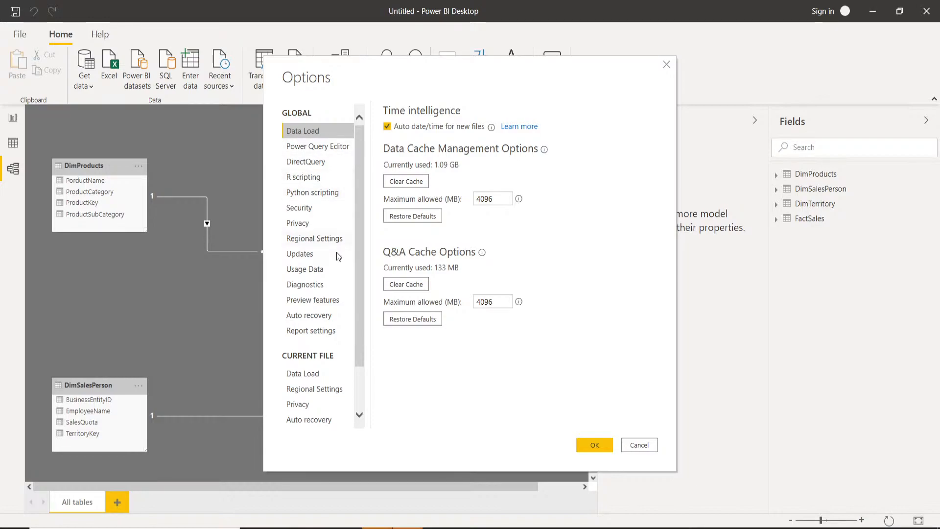
pyautogui.click(310, 376)
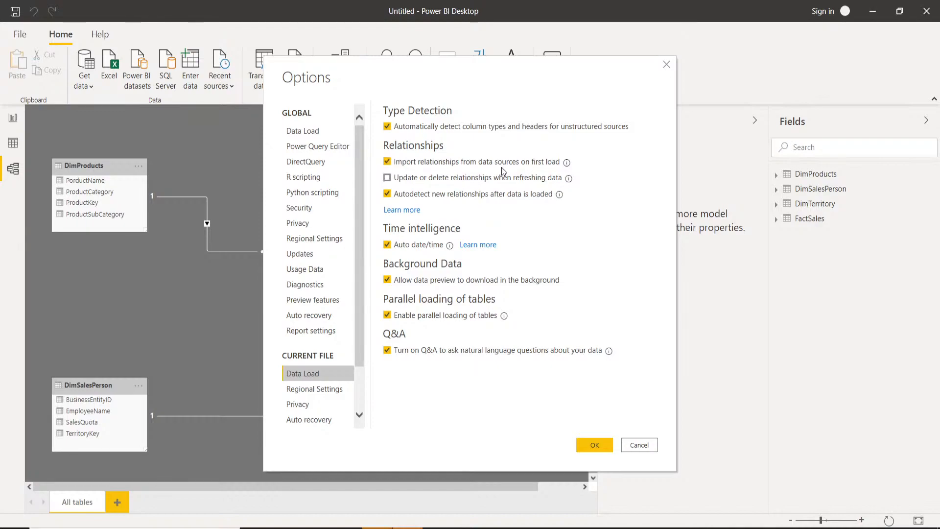
pyautogui.moveTo(566, 169)
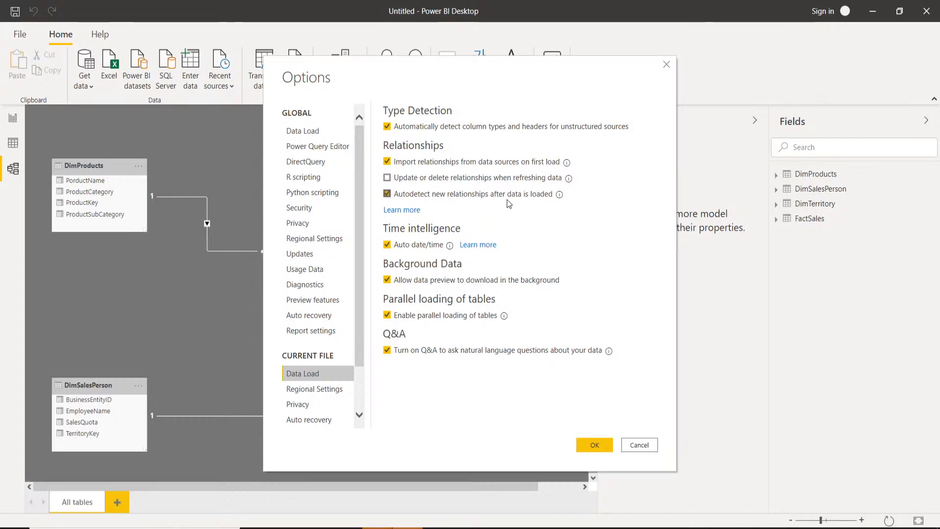
pyautogui.click(387, 194)
pyautogui.click(387, 162)
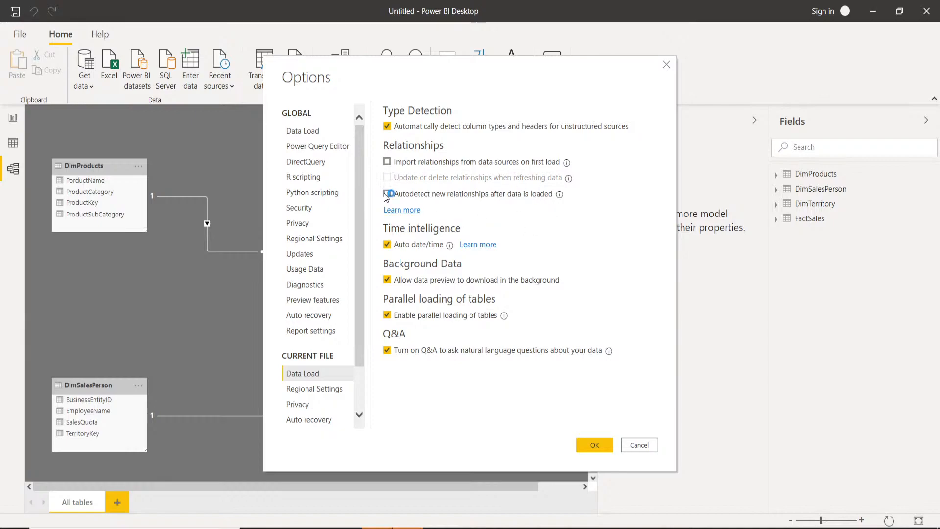
pyautogui.click(388, 162)
pyautogui.click(388, 194)
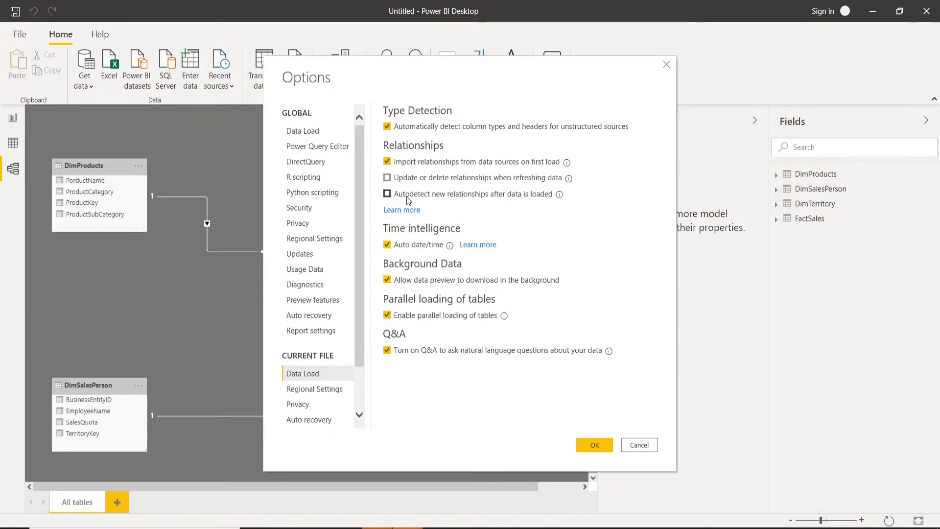
pyautogui.click(411, 196)
pyautogui.click(586, 446)
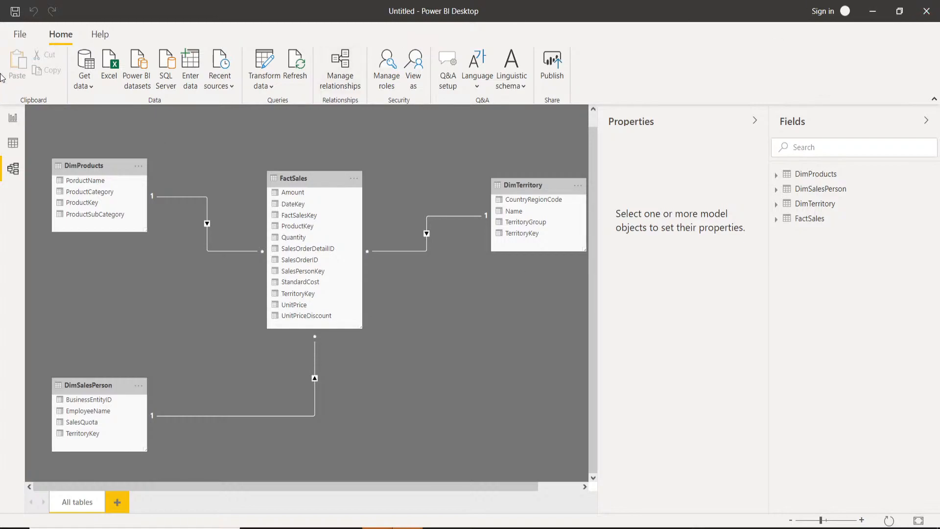
# Turn autodetection of new relationships after data load back on in the current file's options.
pyautogui.click(20, 35)
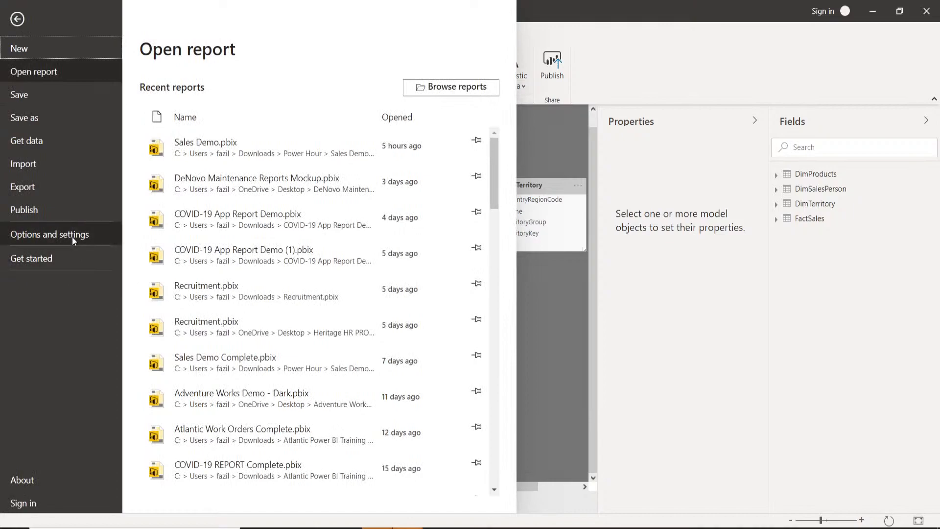
pyautogui.click(72, 235)
pyautogui.click(222, 87)
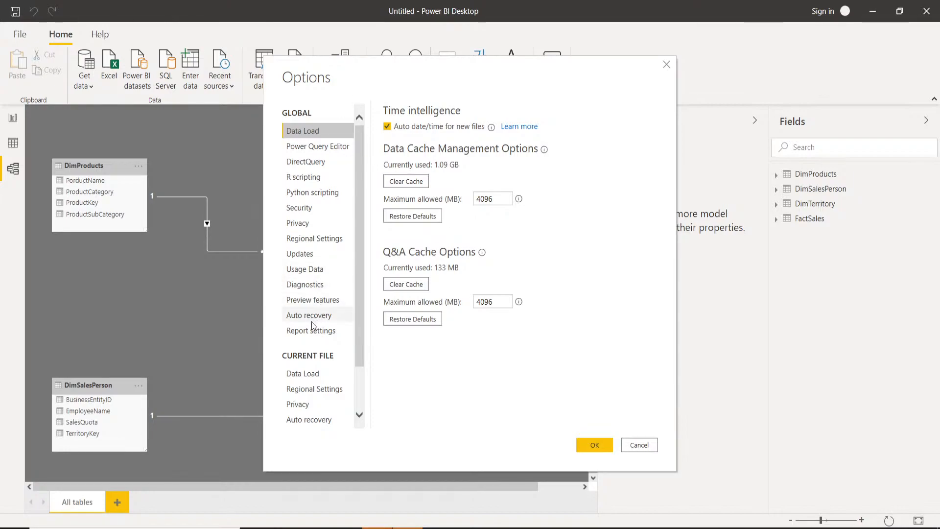
pyautogui.click(318, 372)
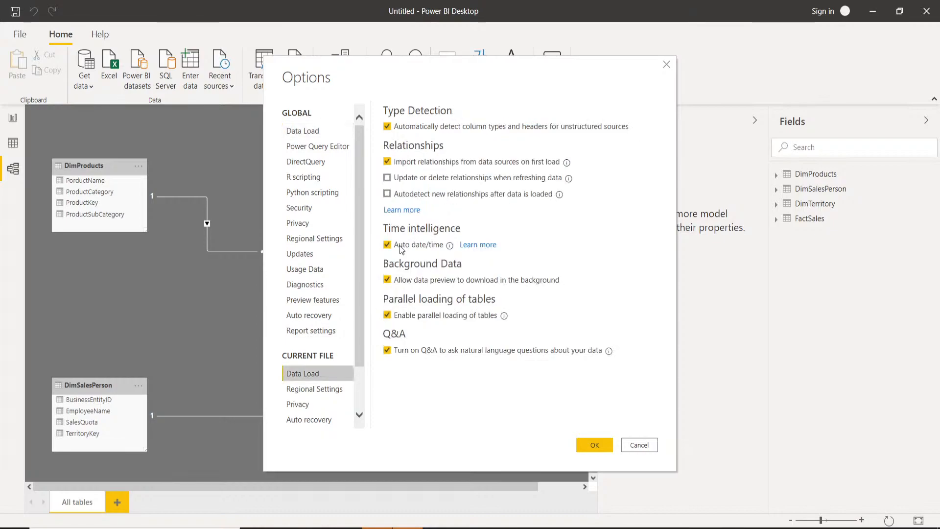
pyautogui.click(419, 195)
pyautogui.click(605, 445)
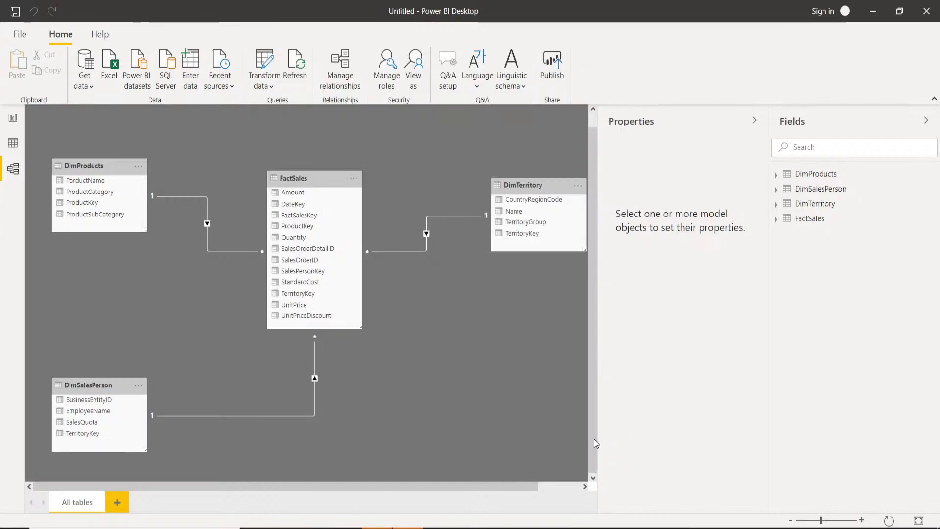
pyautogui.click(12, 120)
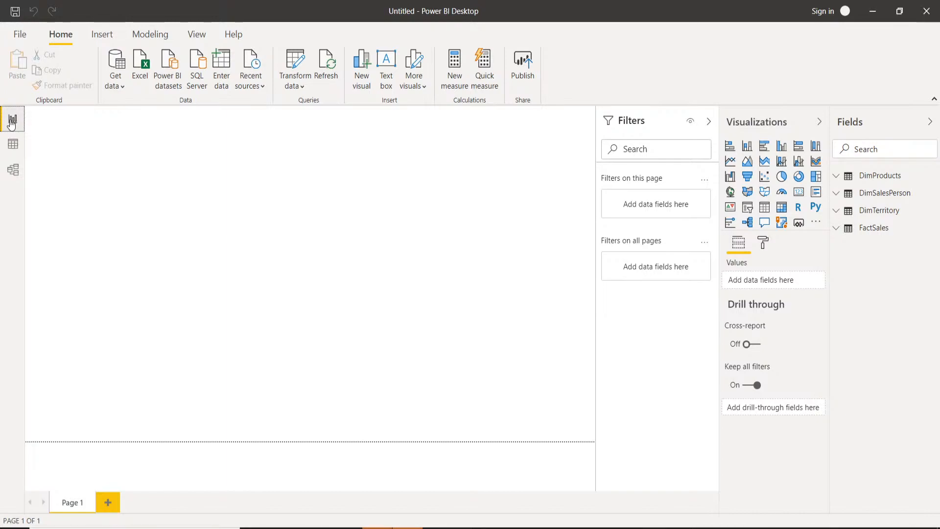
pyautogui.click(14, 170)
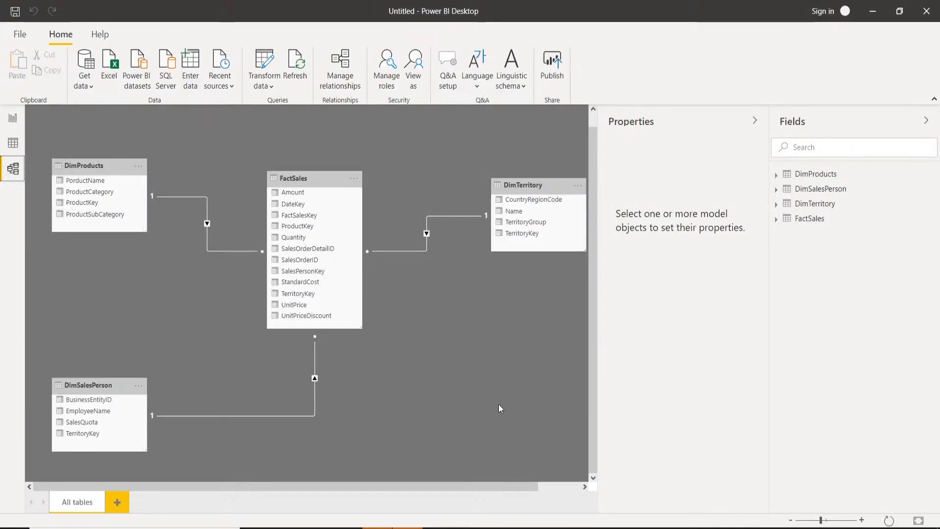